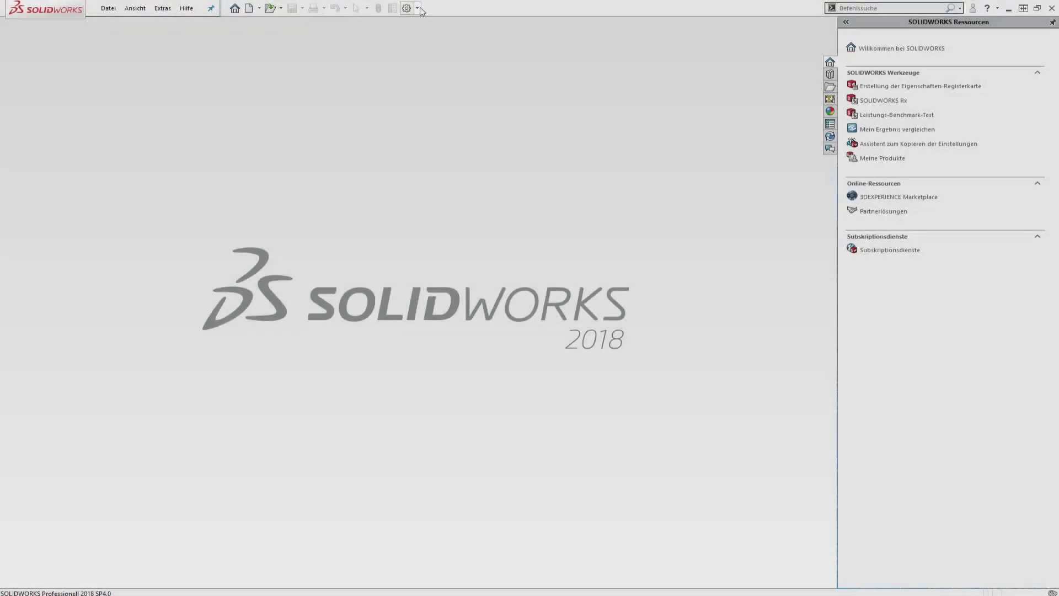
Step: Enable the My Glasses add-in in the list of additional applications and confirm
{"action": "left_click", "coordinate": [418, 7]}
{"action": "left_click", "coordinate": [436, 34]}
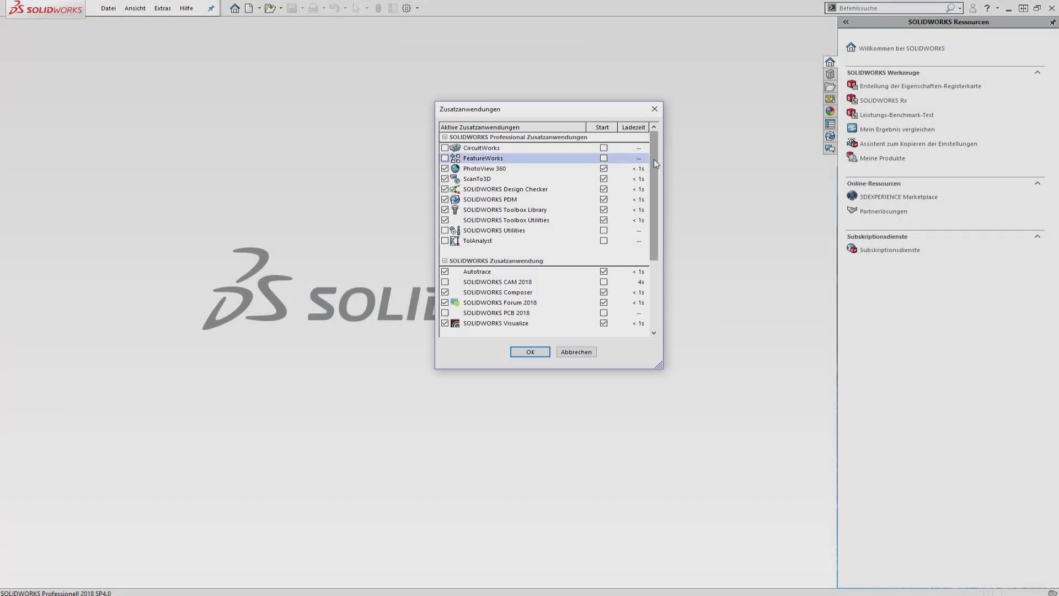
{"action": "scroll", "coordinate": [465, 294], "scroll_direction": "down", "scroll_amount": 5}
{"action": "left_click", "coordinate": [445, 281]}
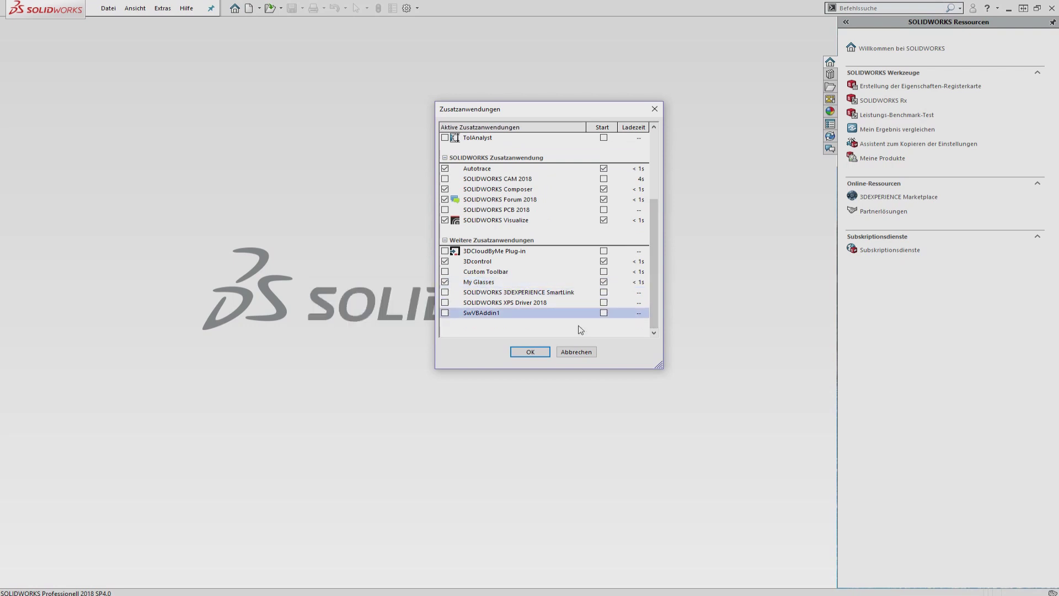
{"action": "left_click", "coordinate": [542, 350]}
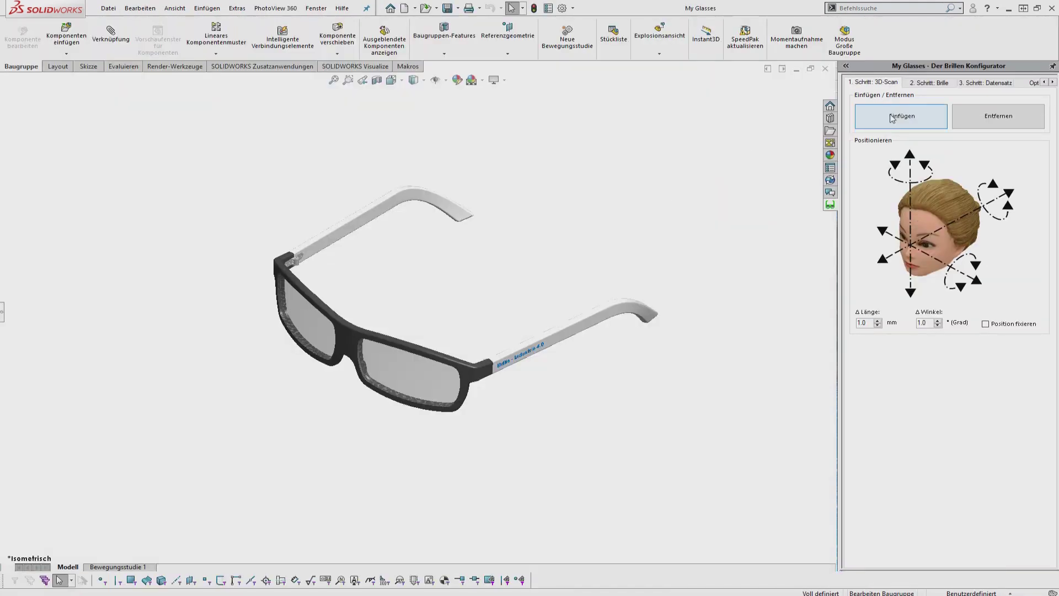
Step: Try two different customer head scans from the Kunden folder one after the other, removing each from the assembly again
{"action": "left_click", "coordinate": [892, 118]}
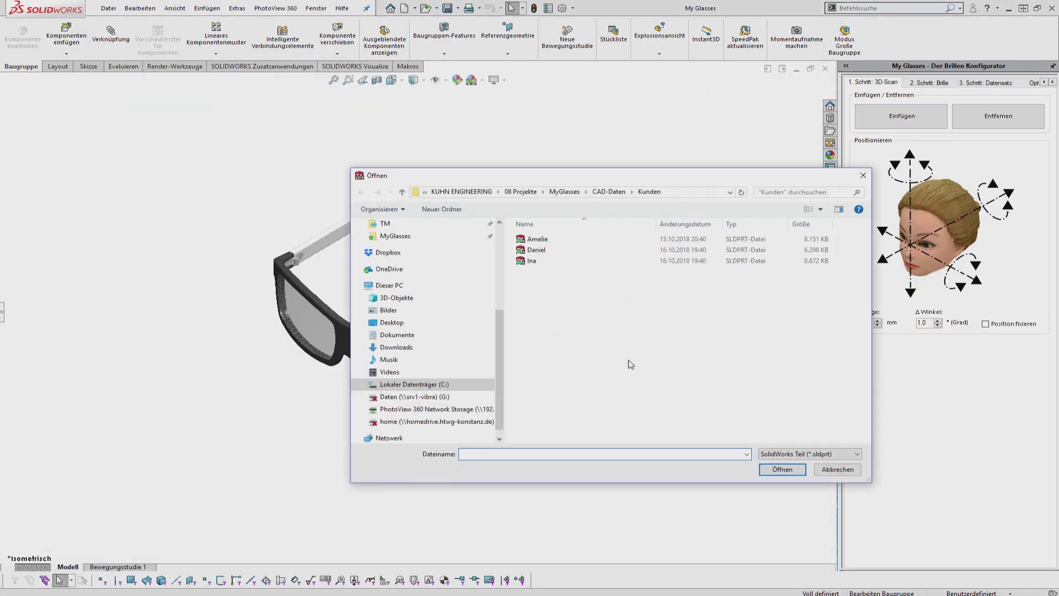
{"action": "double_click", "coordinate": [568, 262]}
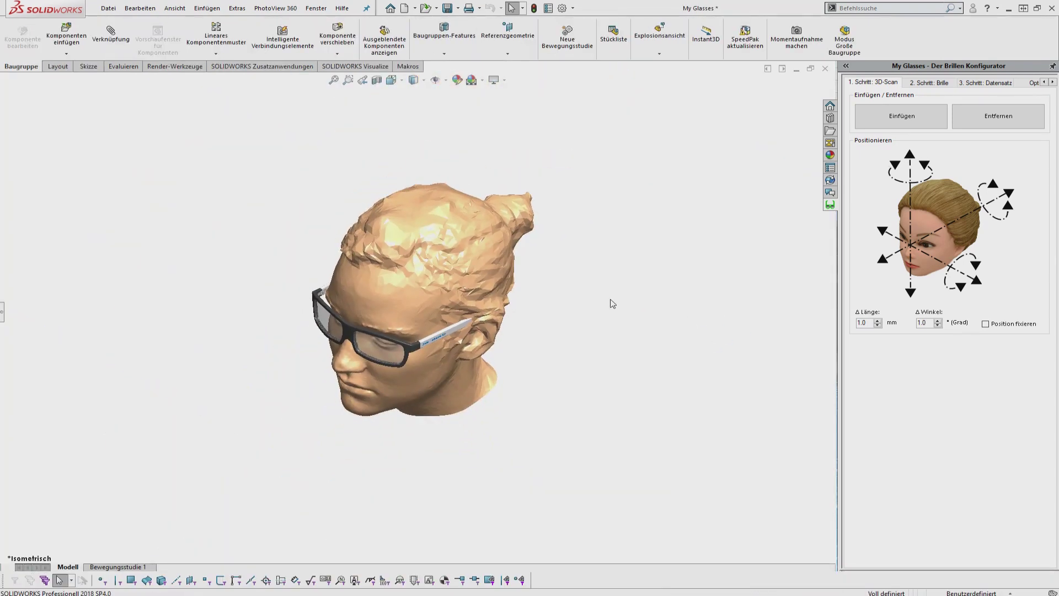
{"action": "left_click", "coordinate": [960, 123]}
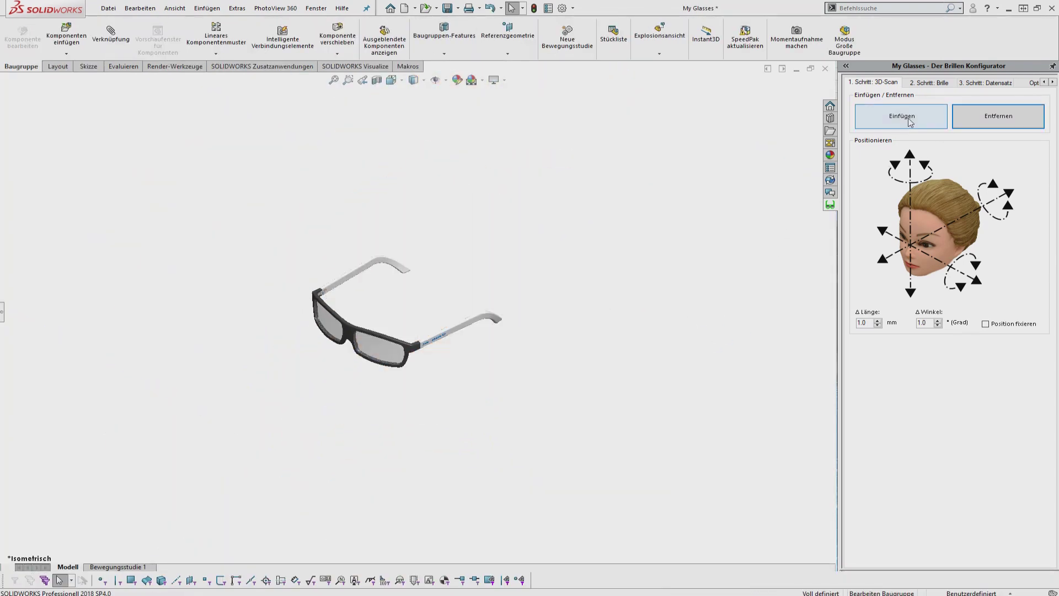
{"action": "left_click", "coordinate": [909, 122]}
{"action": "double_click", "coordinate": [511, 261]}
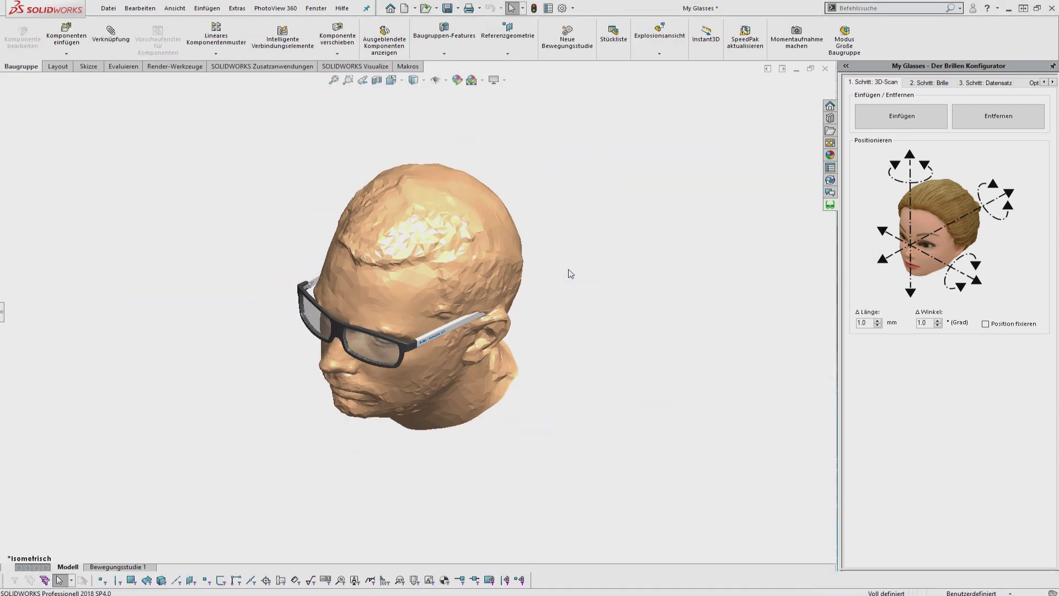
{"action": "left_click", "coordinate": [982, 127]}
Step: Insert the first customer head scan from the Kunden folder and shift it sideways in 0.5 mm increments
{"action": "left_click", "coordinate": [901, 117]}
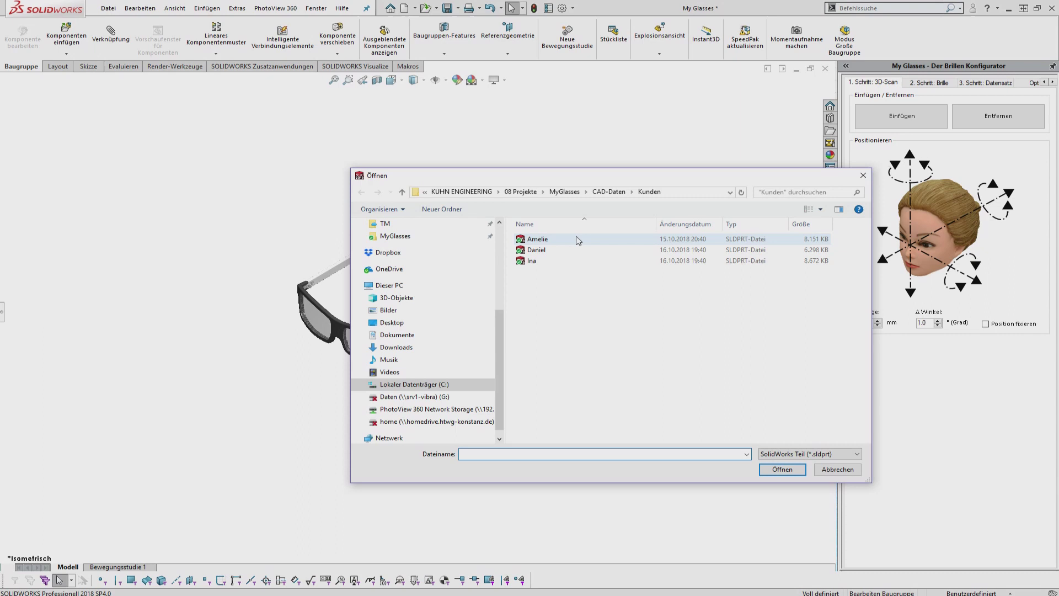
{"action": "double_click", "coordinate": [576, 238]}
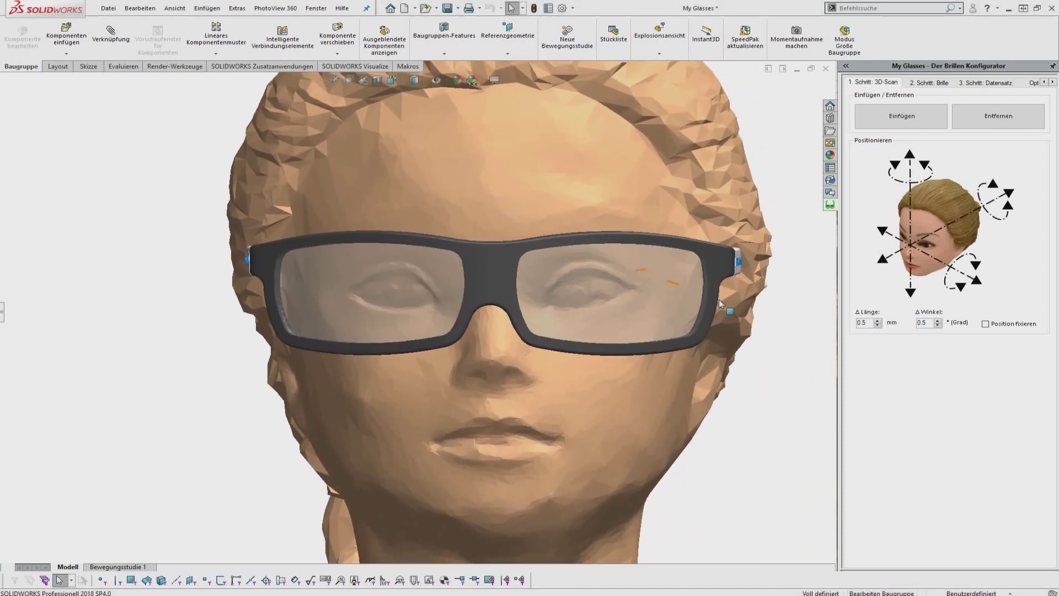
{"action": "left_click", "coordinate": [881, 231]}
{"action": "left_click", "coordinate": [880, 231]}
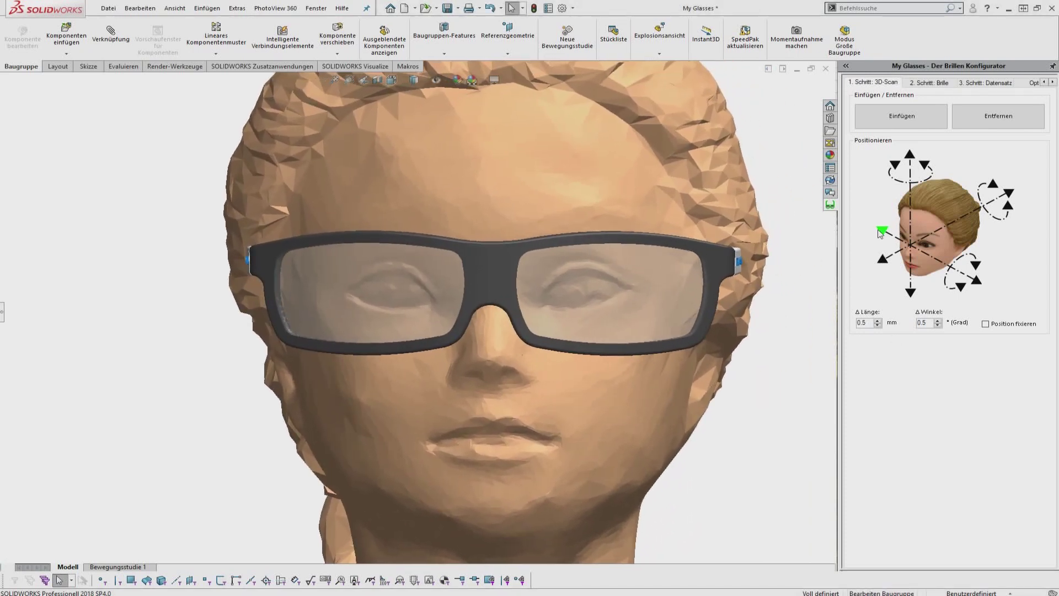
Step: Correct the head scan's sideways tilt about its front-to-back axis in 0.5° increments
{"action": "left_click", "coordinate": [1010, 209]}
{"action": "left_click", "coordinate": [995, 183]}
{"action": "left_click", "coordinate": [994, 183]}
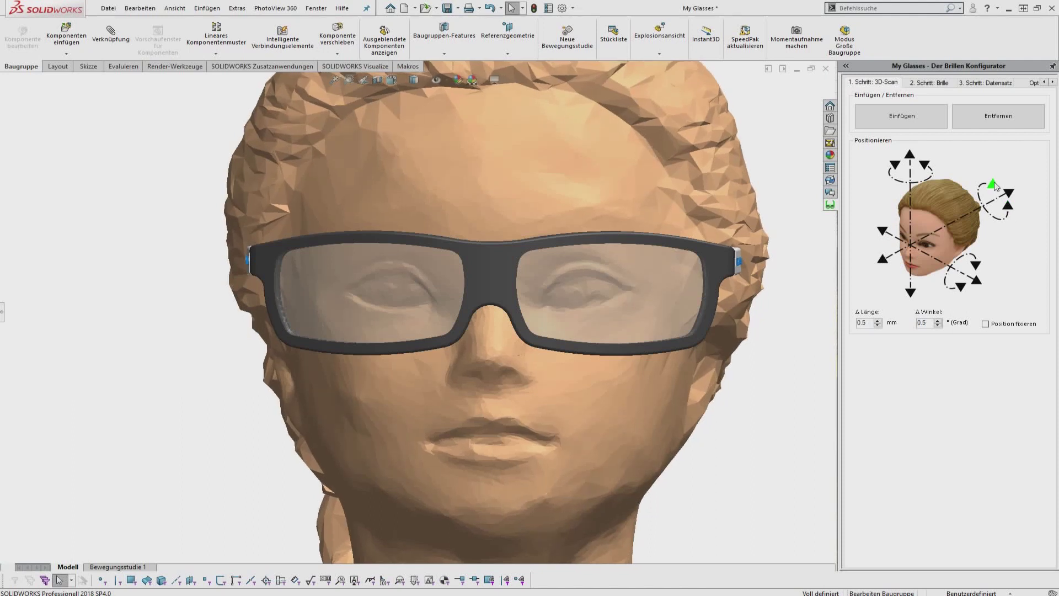
{"action": "left_click", "coordinate": [995, 182]}
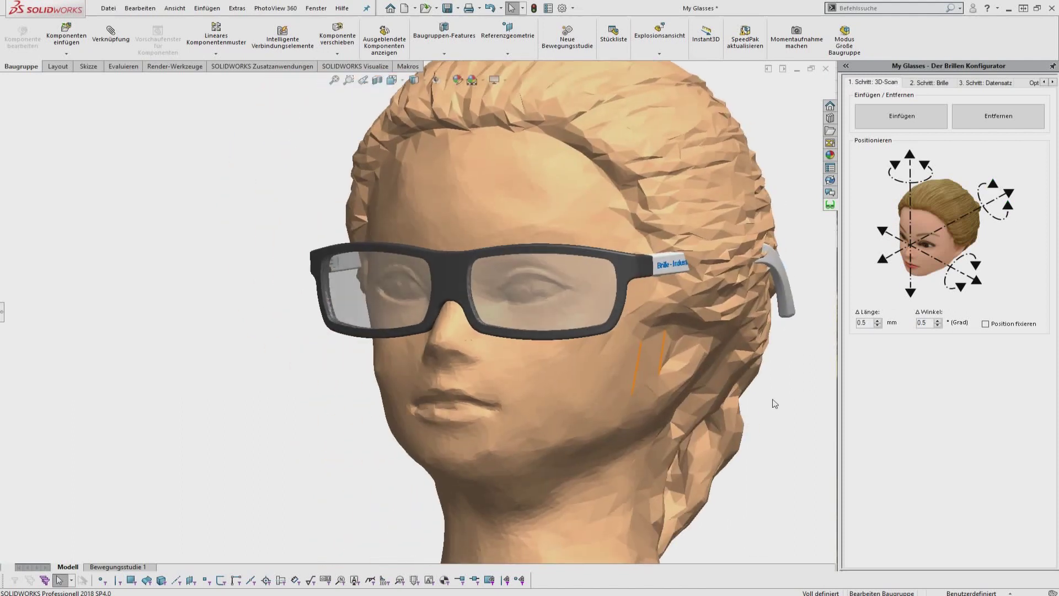
Step: Pitch the head scan about its ear-to-ear axis in 0.5° increments until the glasses fit, and fix its position
{"action": "left_click", "coordinate": [976, 266]}
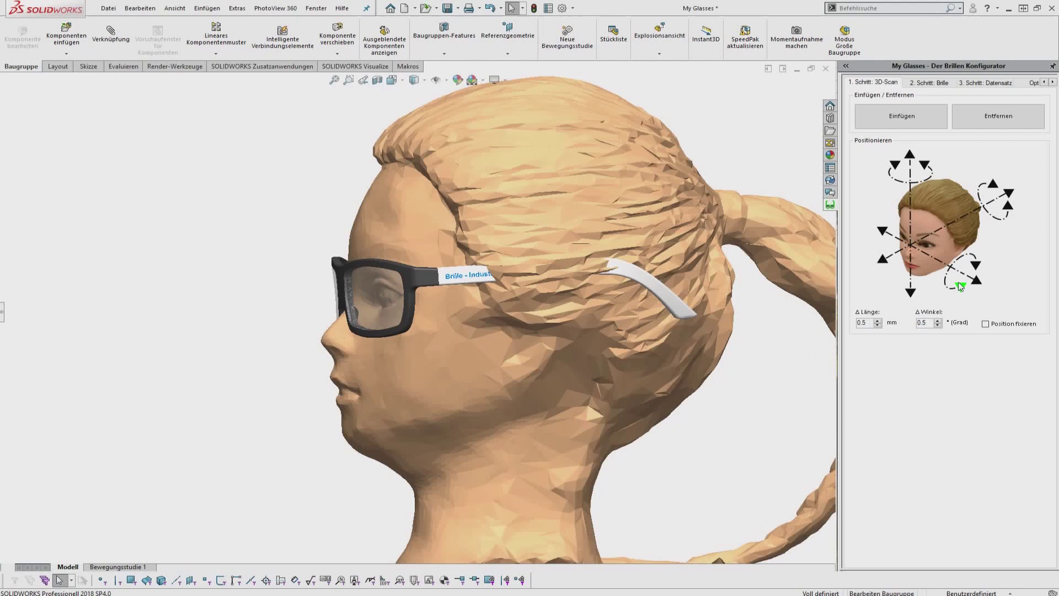
{"action": "left_click", "coordinate": [960, 289]}
{"action": "left_click", "coordinate": [960, 289]}
{"action": "left_click", "coordinate": [960, 289]}
{"action": "left_click", "coordinate": [960, 289]}
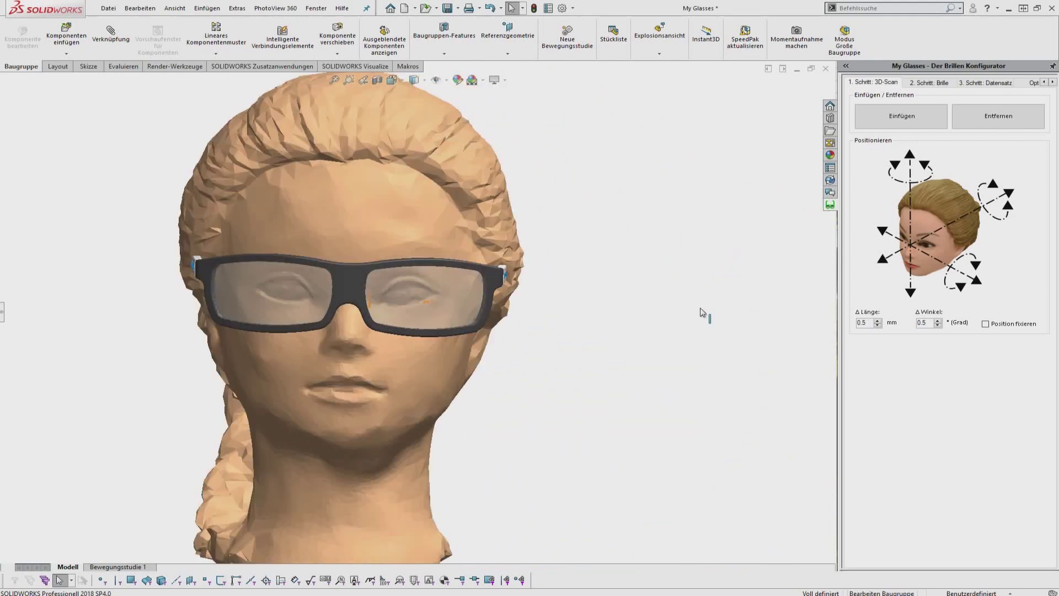
{"action": "left_click", "coordinate": [960, 287]}
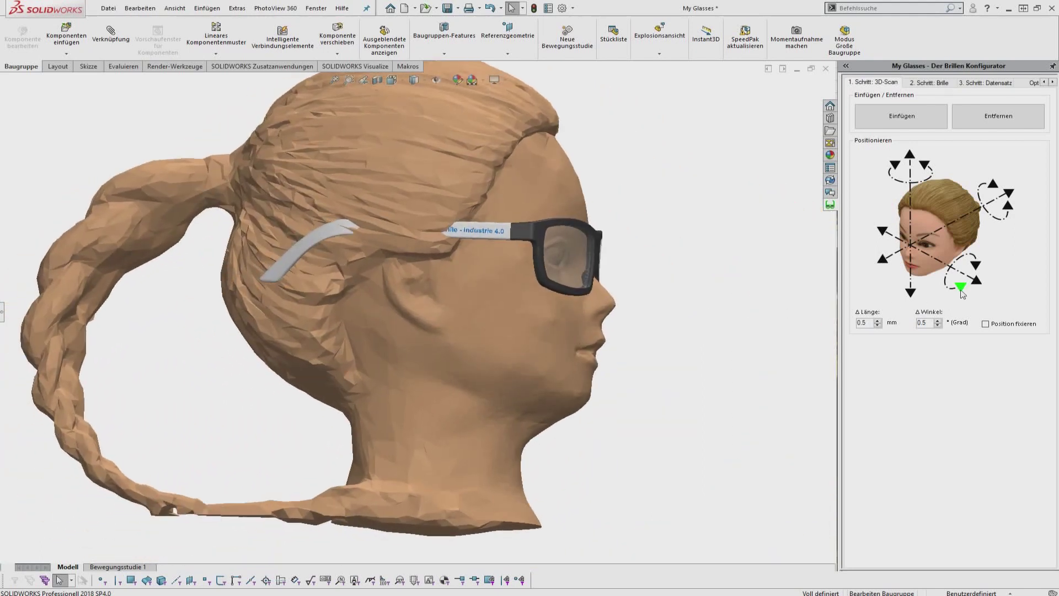
{"action": "left_click", "coordinate": [960, 288]}
{"action": "key", "text": "ctrl+1"}
{"action": "scroll", "coordinate": [788, 374], "scroll_direction": "down", "scroll_amount": 5}
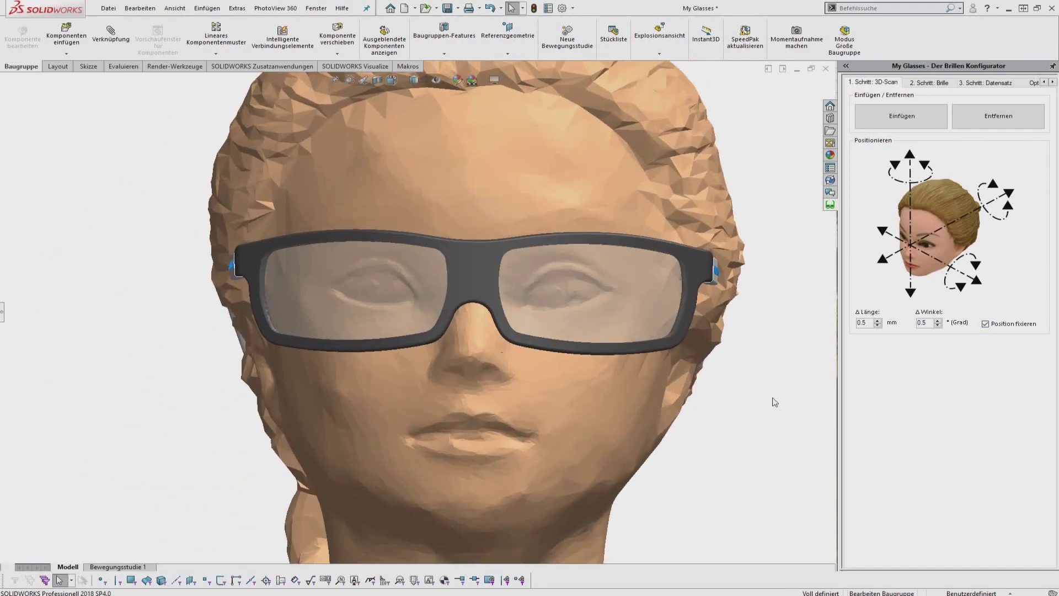
Step: Go through the available glasses models and choose the black rectangular frame with hinge Scharnier 51-04438.208
{"action": "key", "text": "ctrl+7"}
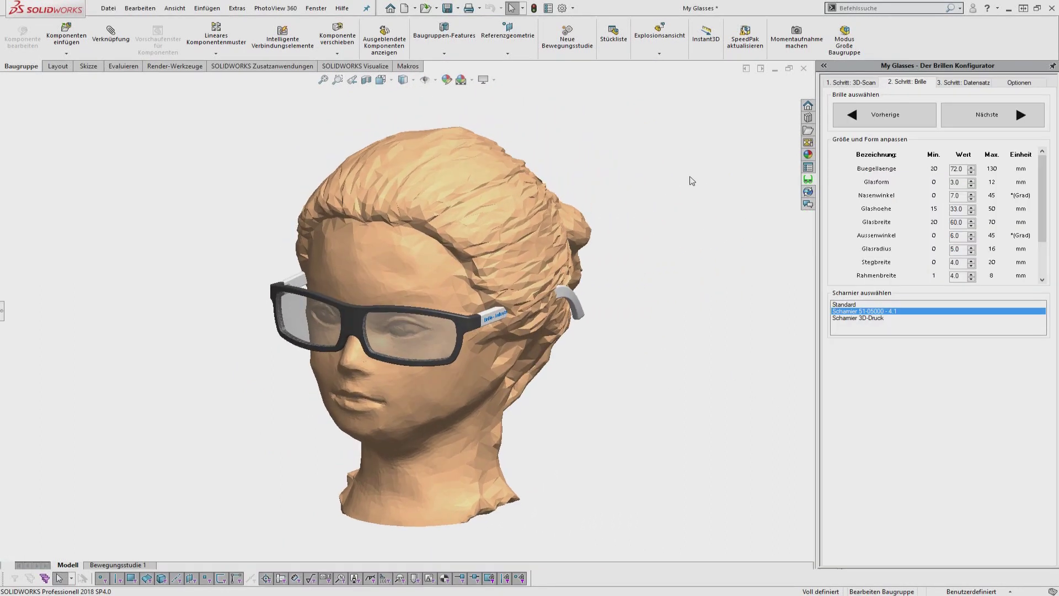
{"action": "left_click", "coordinate": [987, 114]}
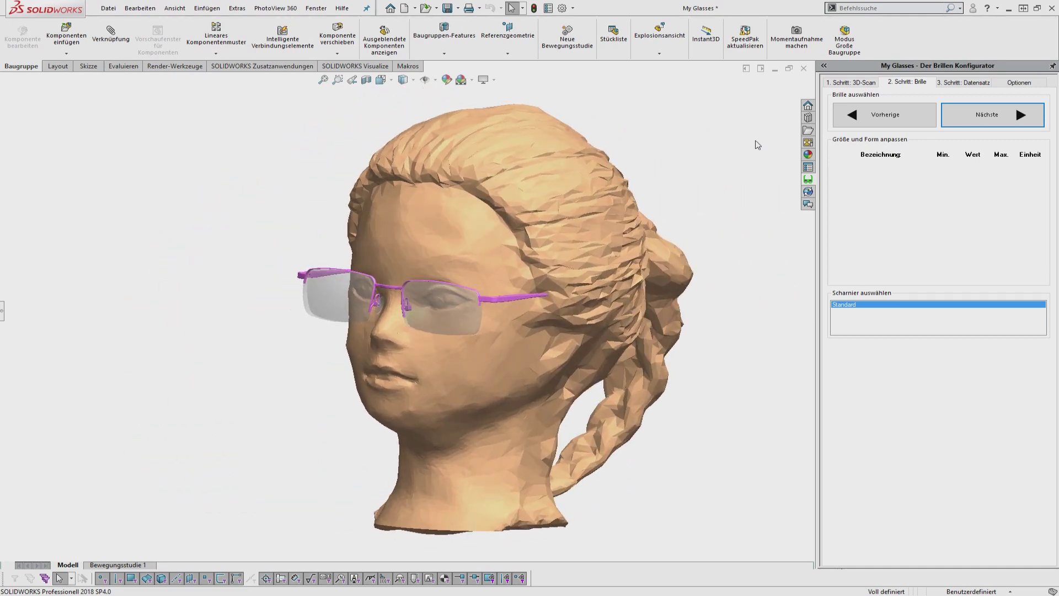
{"action": "left_click", "coordinate": [975, 115]}
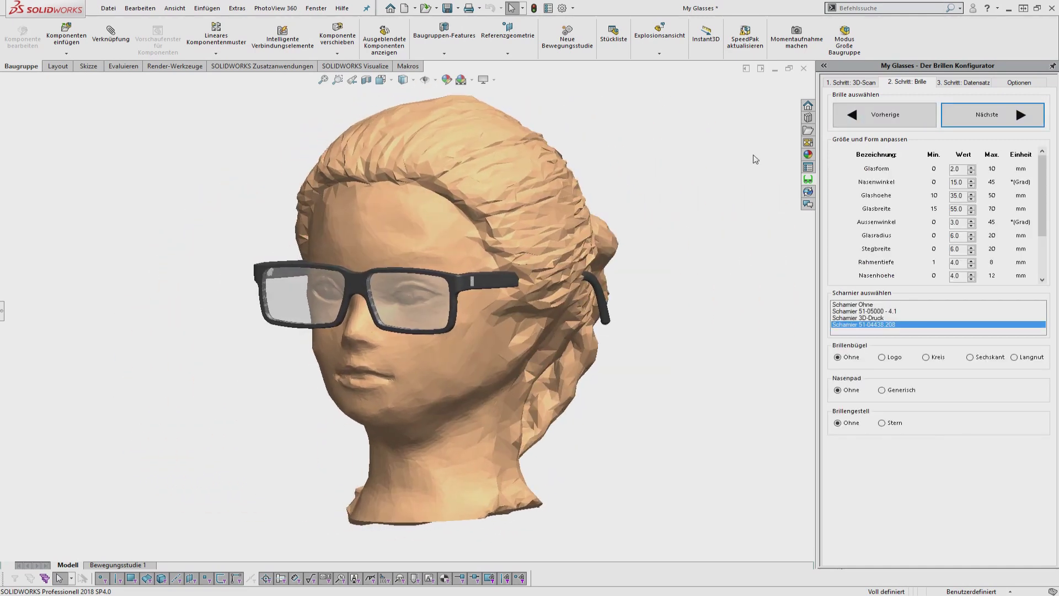
{"action": "left_click", "coordinate": [974, 115]}
{"action": "left_click", "coordinate": [971, 115]}
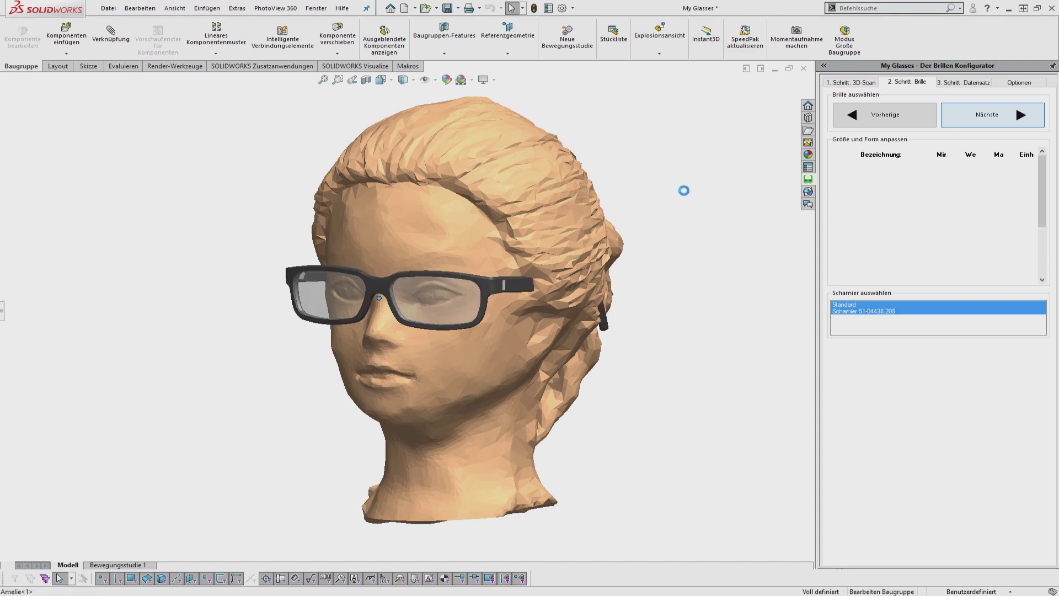
{"action": "left_click", "coordinate": [968, 120]}
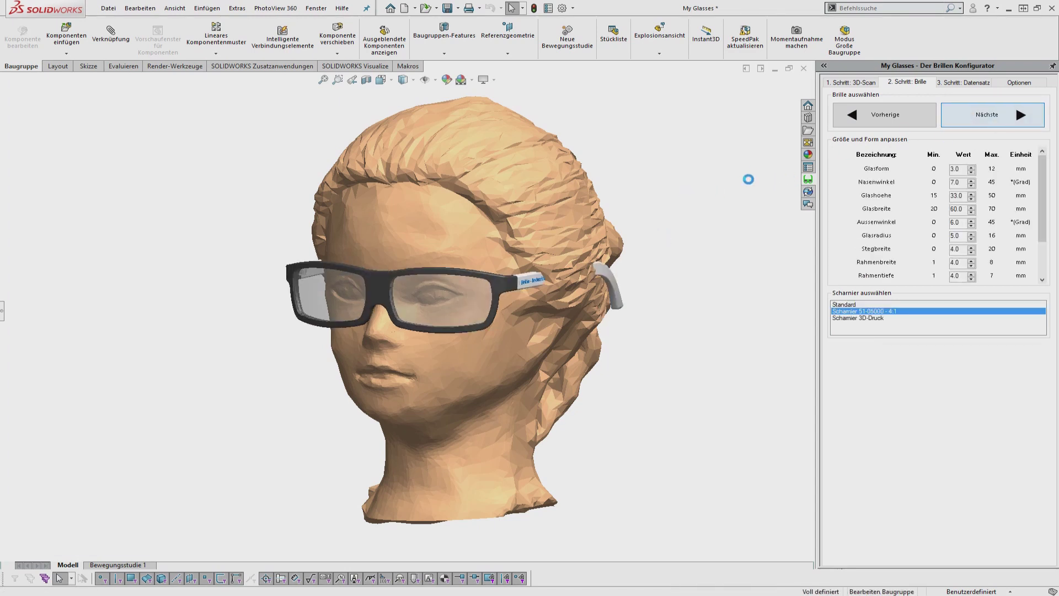
{"action": "left_click", "coordinate": [997, 114]}
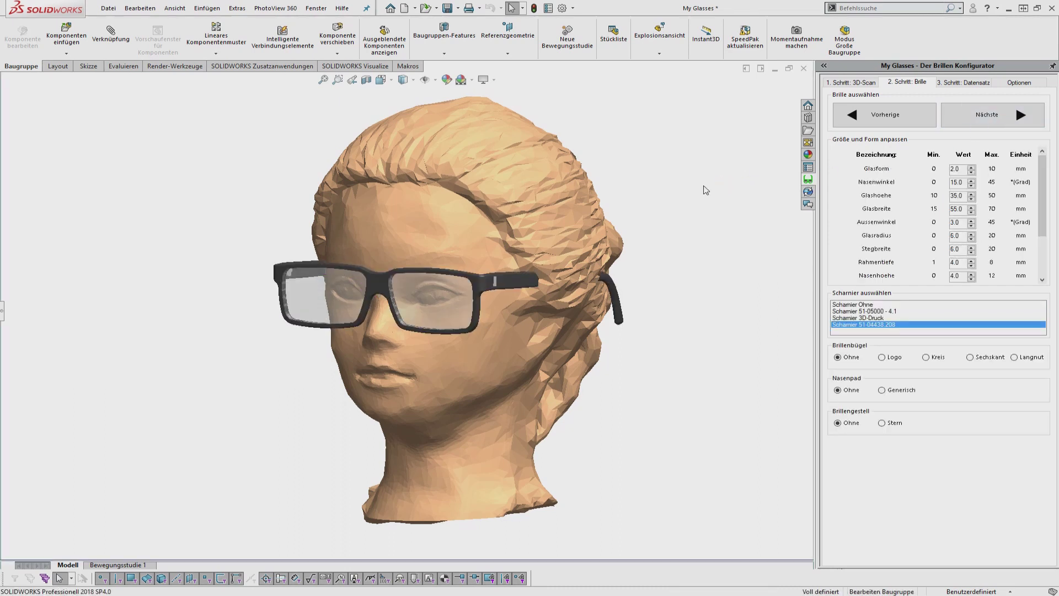
Step: Set the temple length (Buegellaenge) of the glasses to 70 mm
{"action": "mouse_move", "coordinate": [706, 190]}
{"action": "middle_mouse_down"}
{"action": "mouse_move", "coordinate": [748, 258]}
{"action": "mouse_move", "coordinate": [700, 196]}
{"action": "middle_mouse_up"}
{"action": "scroll", "coordinate": [700, 196], "scroll_direction": "down", "scroll_amount": 1}
{"action": "left_click_drag", "start_coordinate": [1042, 212], "coordinate": [1034, 272]}
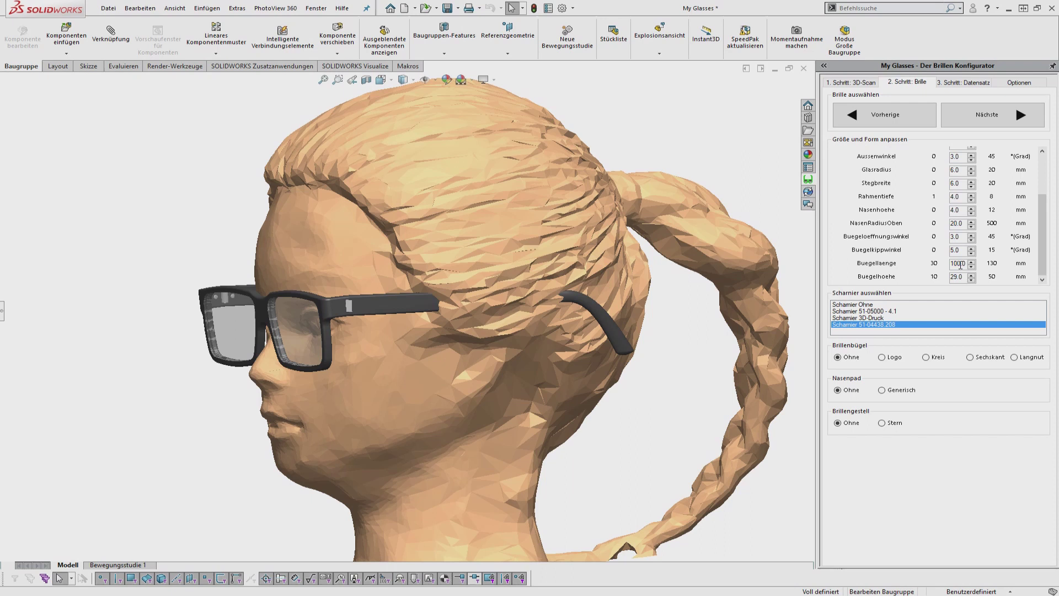
{"action": "left_click_drag", "start_coordinate": [960, 265], "coordinate": [917, 268]}
{"action": "type", "text": "50"}
{"action": "key", "text": "BackSpace"}
{"action": "key", "text": "BackSpace"}
{"action": "type", "text": "70"}
{"action": "middle_click_drag", "start_coordinate": [538, 356], "coordinate": [614, 381]}
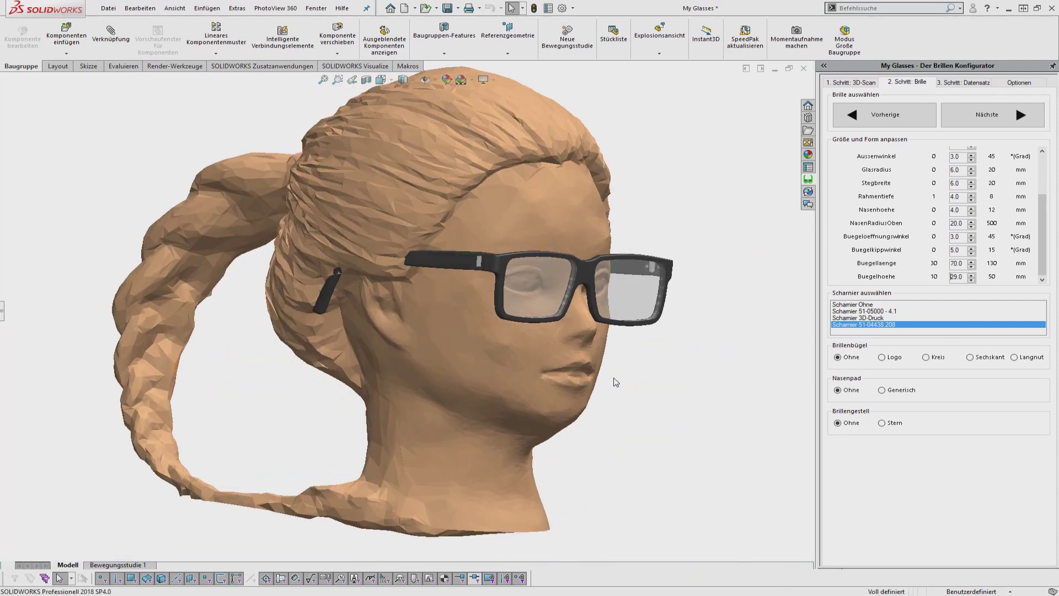
Step: Shorten the temple length (Buegellaenge) to 61 mm so the temples end at the ears
{"action": "scroll", "coordinate": [615, 380], "scroll_direction": "down", "scroll_amount": 1}
{"action": "left_click_drag", "start_coordinate": [960, 266], "coordinate": [897, 272]}
{"action": "type", "text": "60"}
{"action": "key", "text": "Tab"}
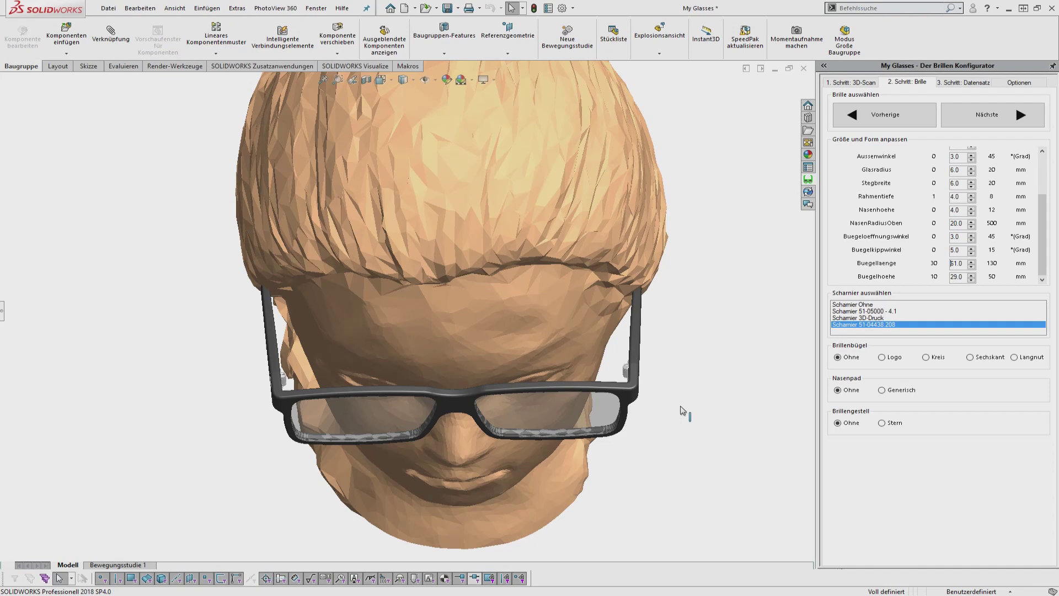
Step: Set the lens width (Glasbreite) to 50 mm and the upper nose radius (NasenRadiusOben) to 12 mm
{"action": "scroll", "coordinate": [1044, 214], "scroll_direction": "up", "scroll_amount": 3}
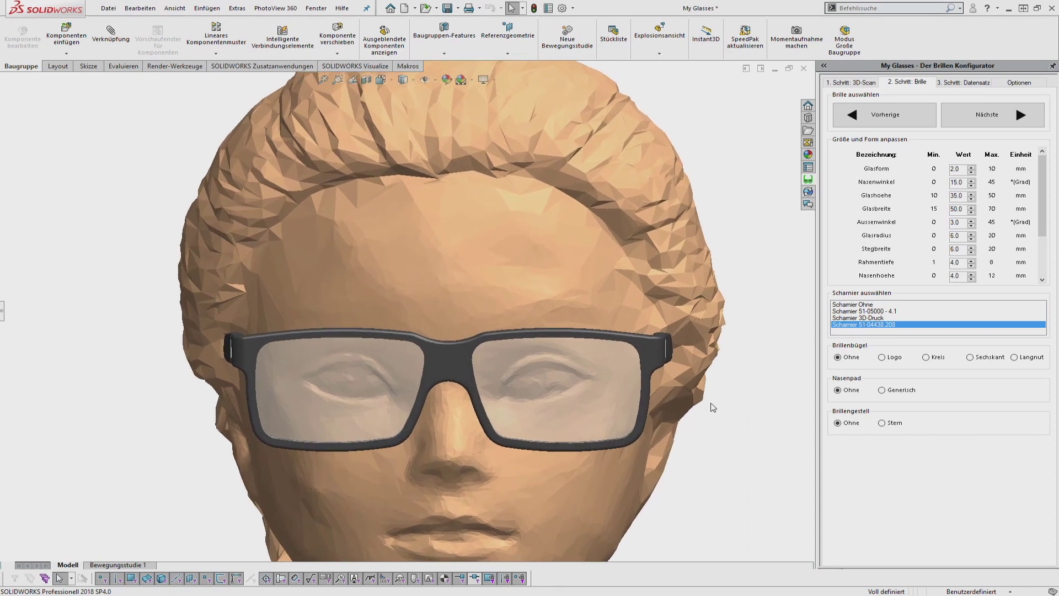
{"action": "left_click_drag", "start_coordinate": [1041, 199], "coordinate": [1040, 248]}
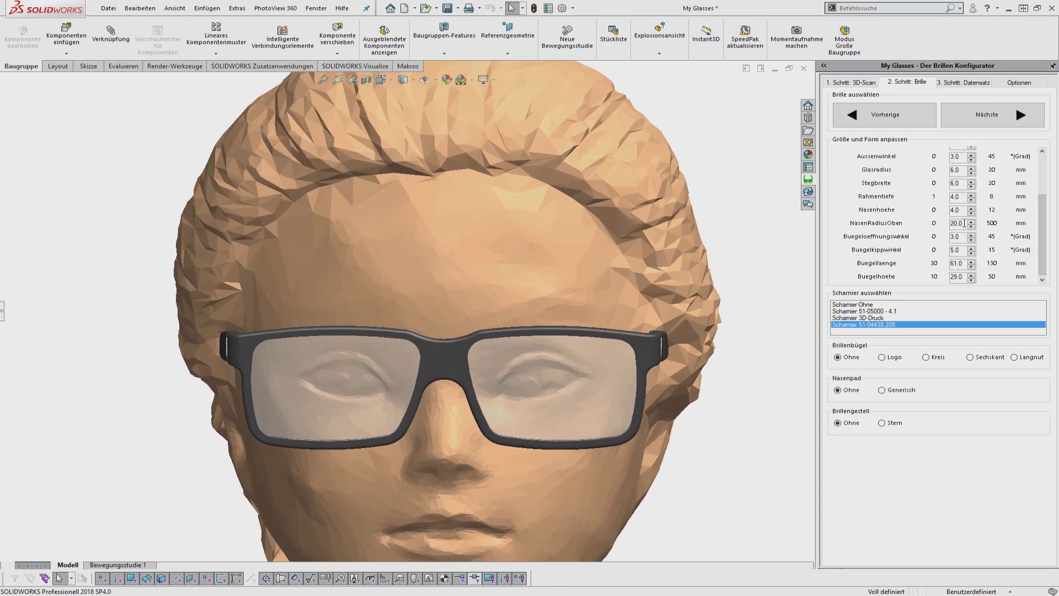
{"action": "left_click_drag", "start_coordinate": [964, 224], "coordinate": [902, 226]}
{"action": "type", "text": "12"}
{"action": "key", "text": "Tab"}
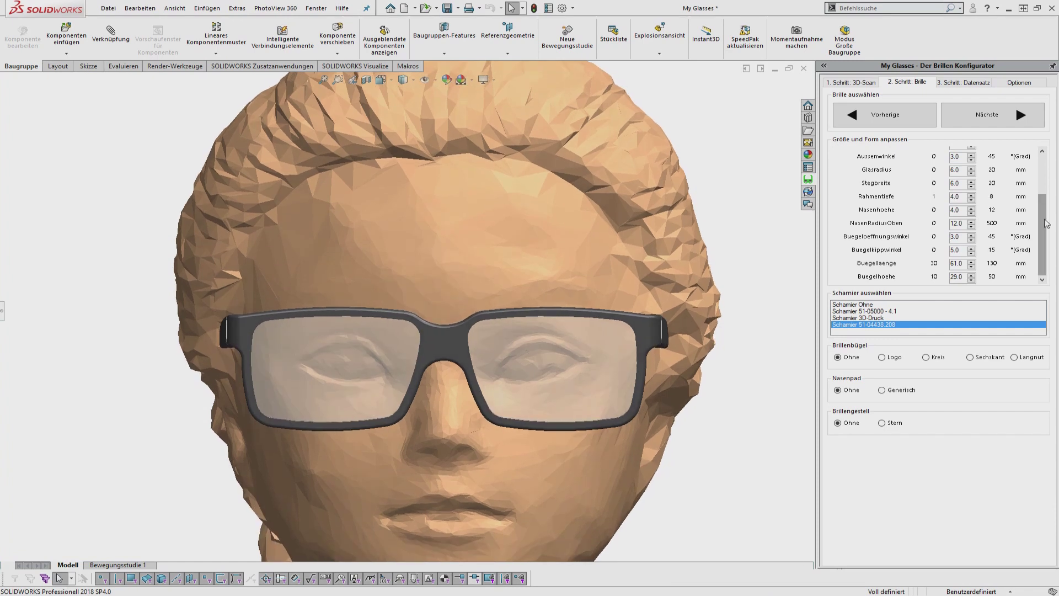
Step: Set the bridge width (Stegbreite) of the frame to 5.5 mm
{"action": "left_click_drag", "start_coordinate": [1044, 219], "coordinate": [1044, 209]}
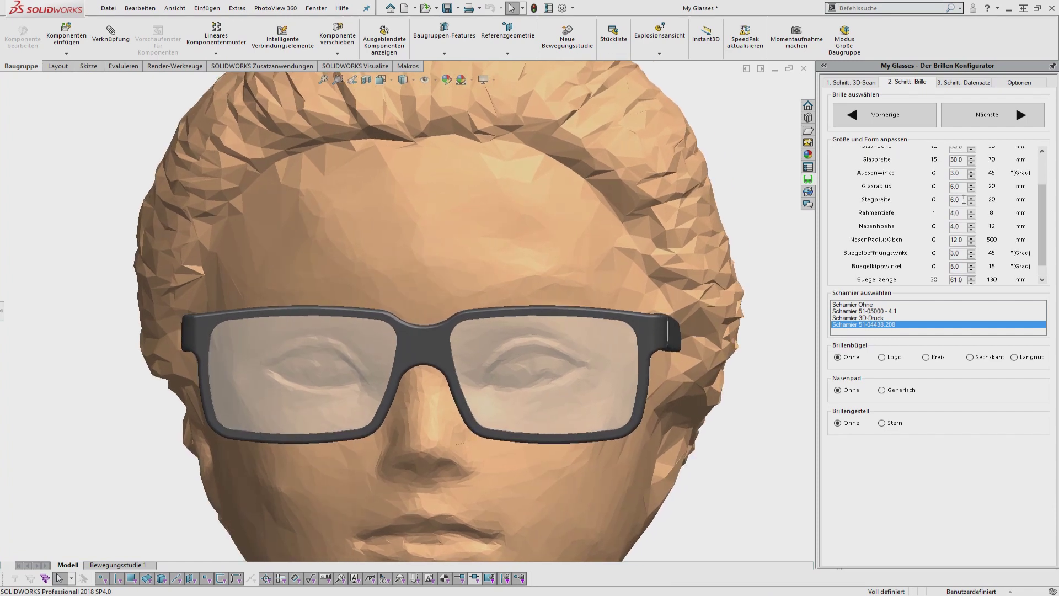
{"action": "left_click_drag", "start_coordinate": [962, 200], "coordinate": [910, 198]}
{"action": "type", "text": "5.5"}
{"action": "key", "text": "Return"}
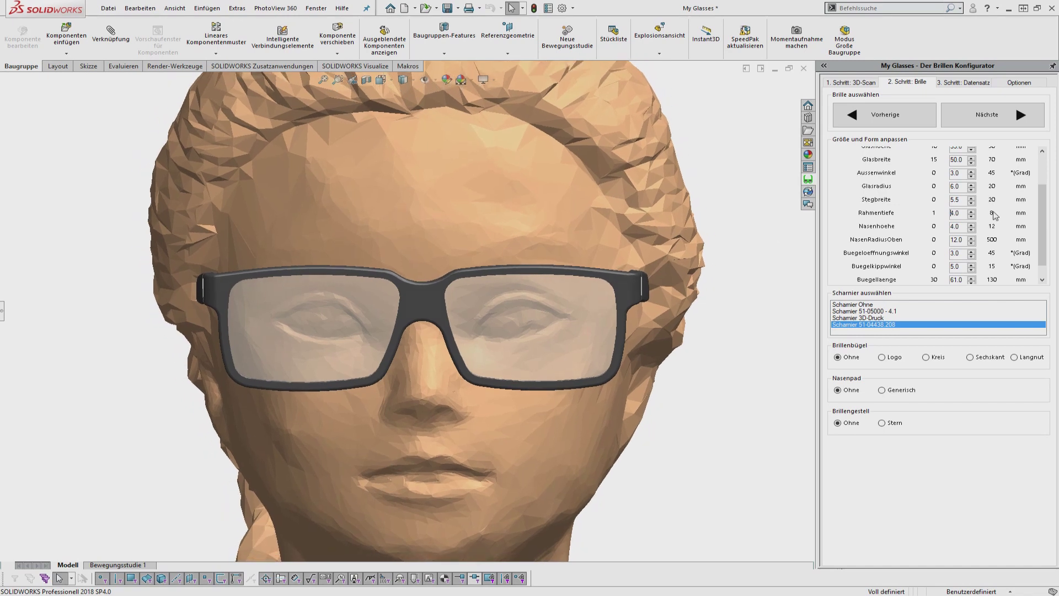
Step: Reduce the lens height (Glashoehe) to 30 mm
{"action": "scroll", "coordinate": [960, 195], "scroll_direction": "up", "scroll_amount": 2}
{"action": "left_click_drag", "start_coordinate": [963, 196], "coordinate": [912, 200]}
{"action": "type", "text": "33"}
{"action": "key", "text": "Tab"}
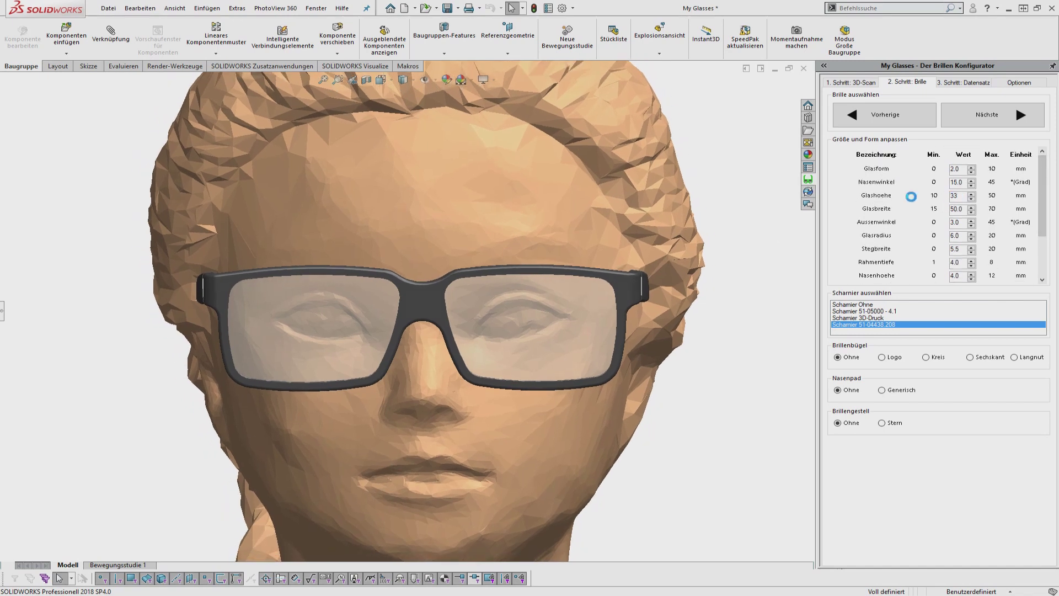
{"action": "left_click", "coordinate": [971, 198]}
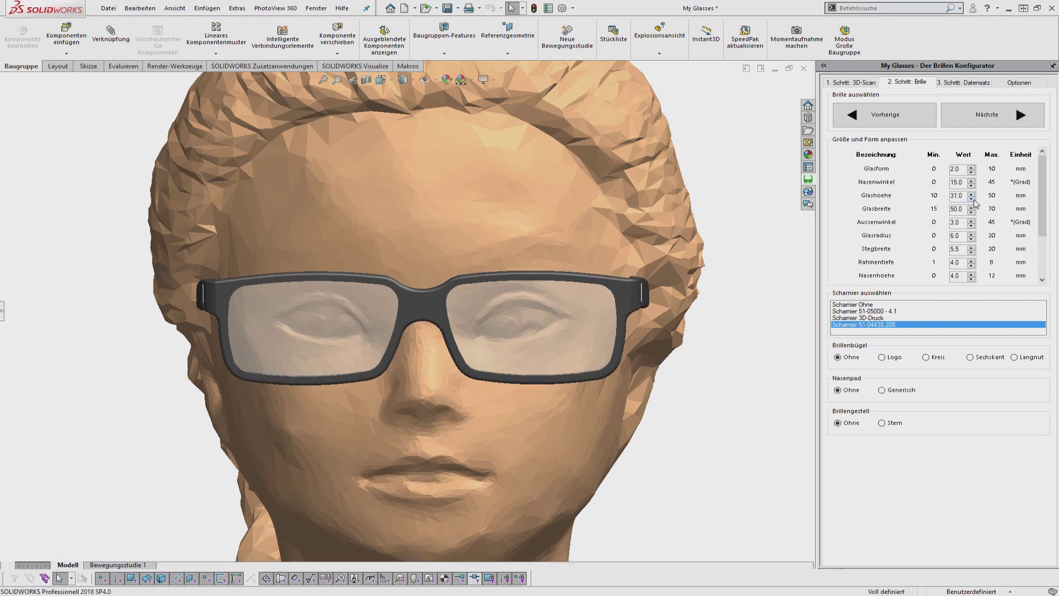
{"action": "left_click", "coordinate": [971, 198]}
{"action": "left_click", "coordinate": [971, 199]}
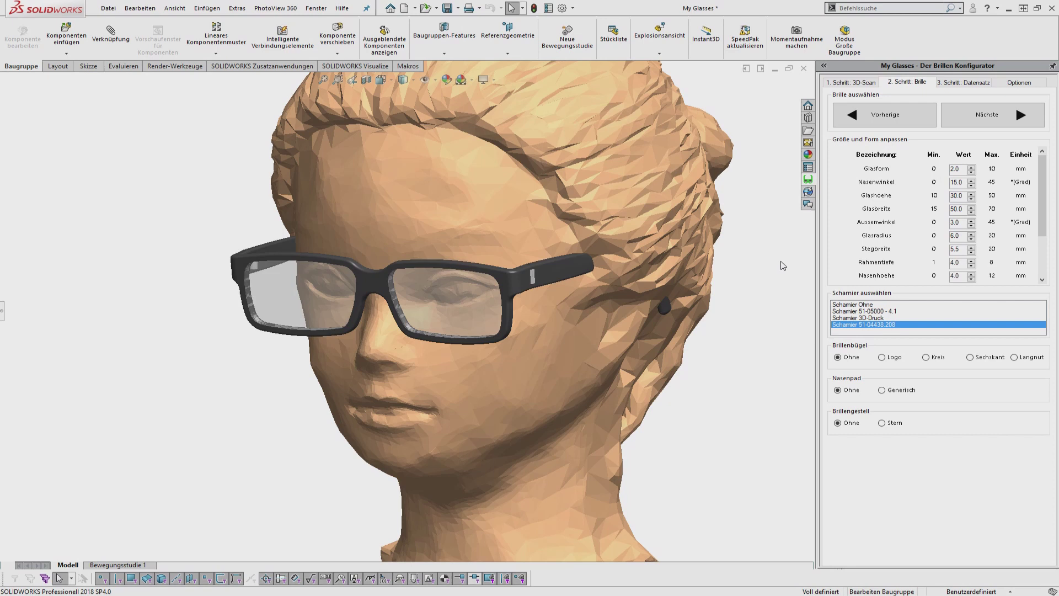
Step: Inspect the hinge on the inside of the frame and switch the hinge option to Scharnier Ohne
{"action": "key", "text": "space"}
{"action": "left_click", "coordinate": [793, 366]}
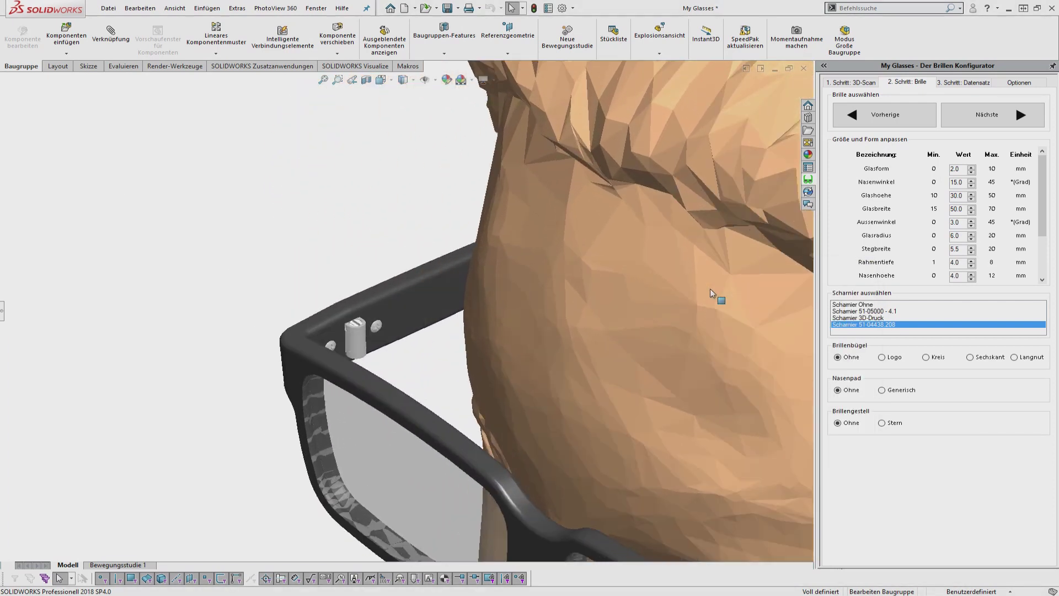
{"action": "left_click", "coordinate": [847, 307]}
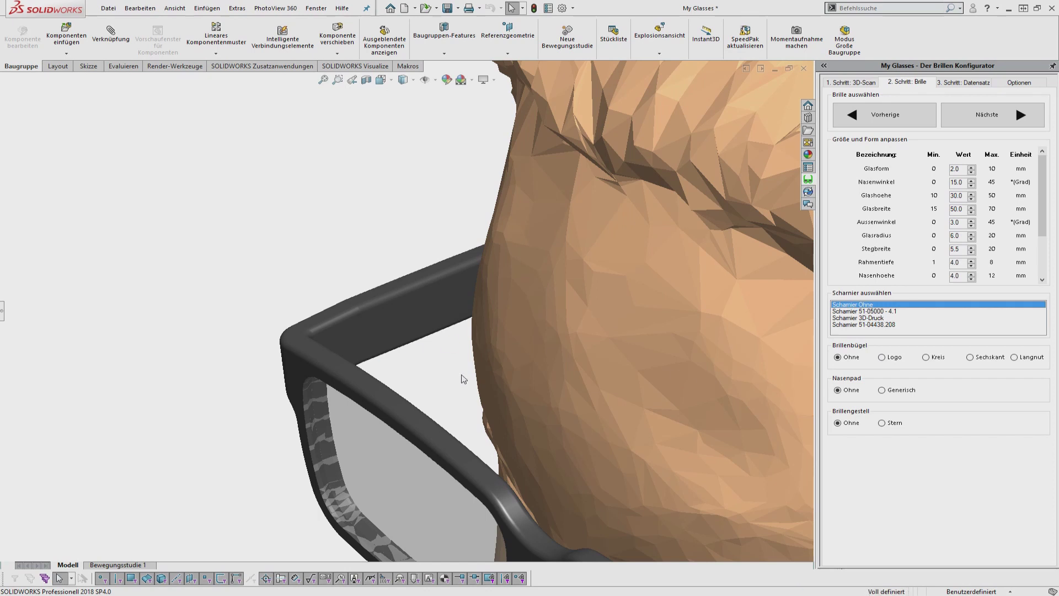
Step: Try the available hinges on the frame and select Scharnier 51-04438.208
{"action": "left_click", "coordinate": [881, 311]}
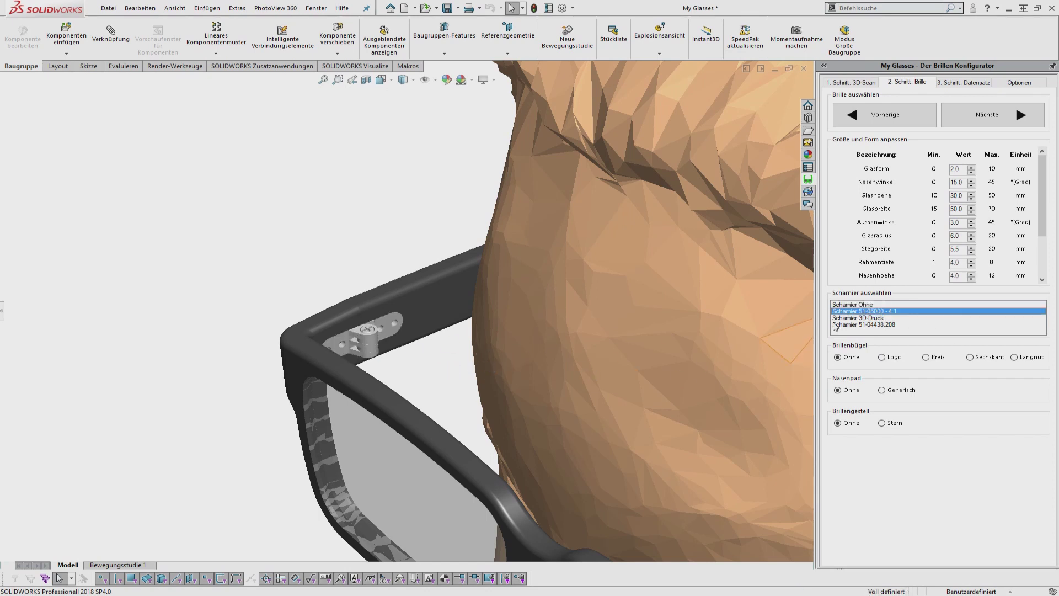
{"action": "left_click", "coordinate": [844, 318]}
{"action": "left_click", "coordinate": [889, 325]}
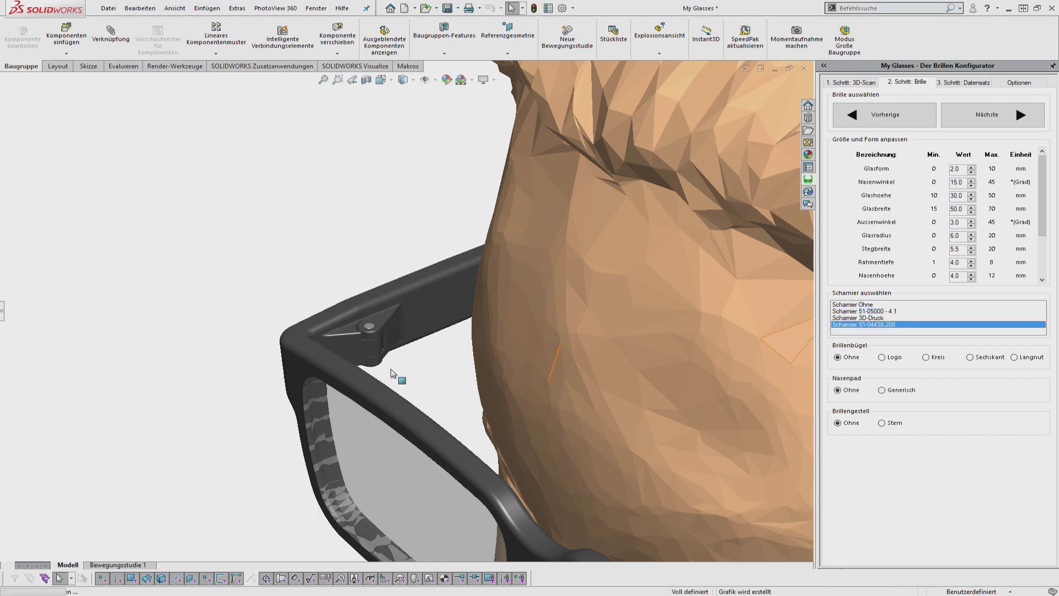
{"action": "scroll", "coordinate": [395, 371], "scroll_direction": "up", "scroll_amount": 5}
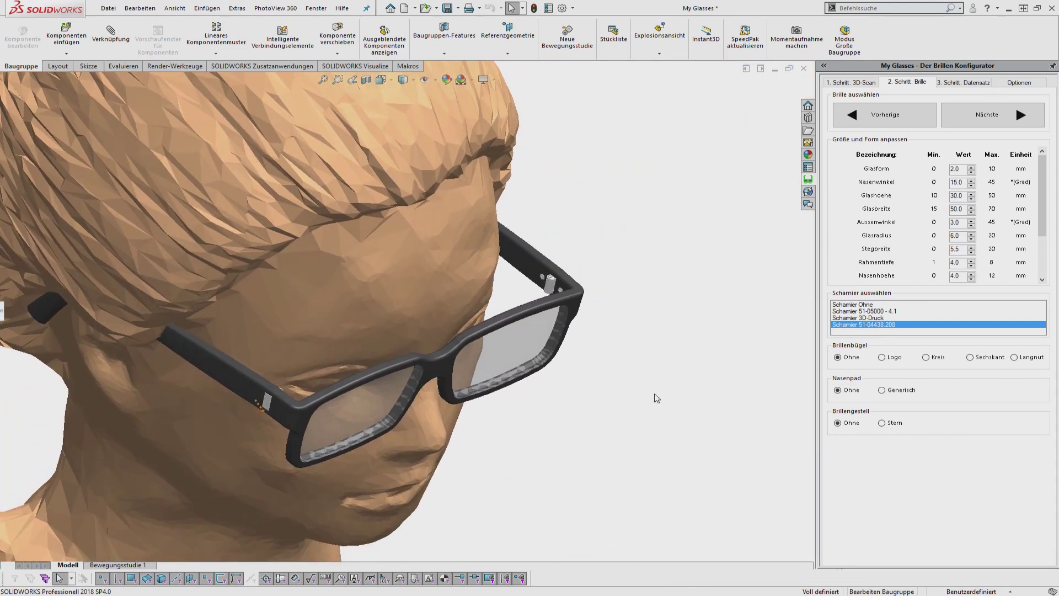
Step: Set the temples (Brillenbügel) to Logo and the nose pad (Nasenpad) to Generisch, and try the Stern option for the frame
{"action": "middle_click_drag", "start_coordinate": [656, 398], "coordinate": [696, 396]}
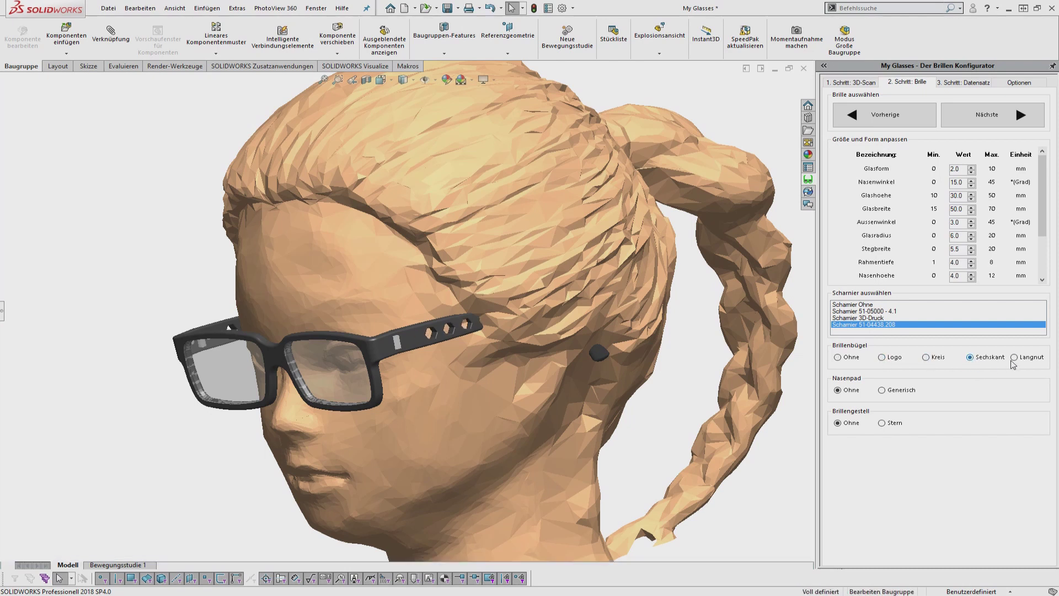
{"action": "middle_click_drag", "start_coordinate": [745, 402], "coordinate": [720, 400]}
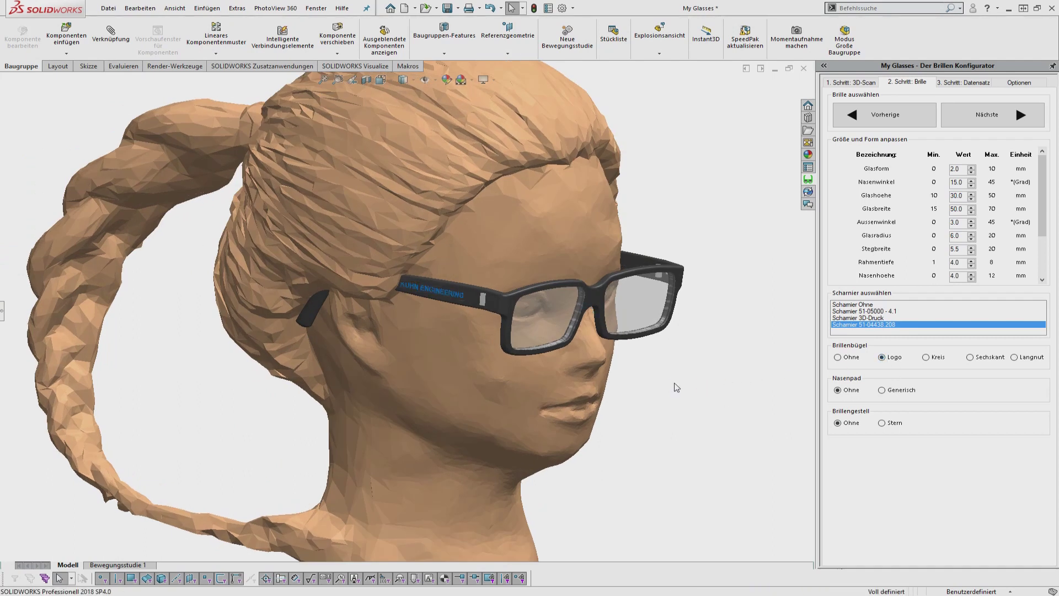
{"action": "scroll", "coordinate": [676, 387], "scroll_direction": "down", "scroll_amount": 5}
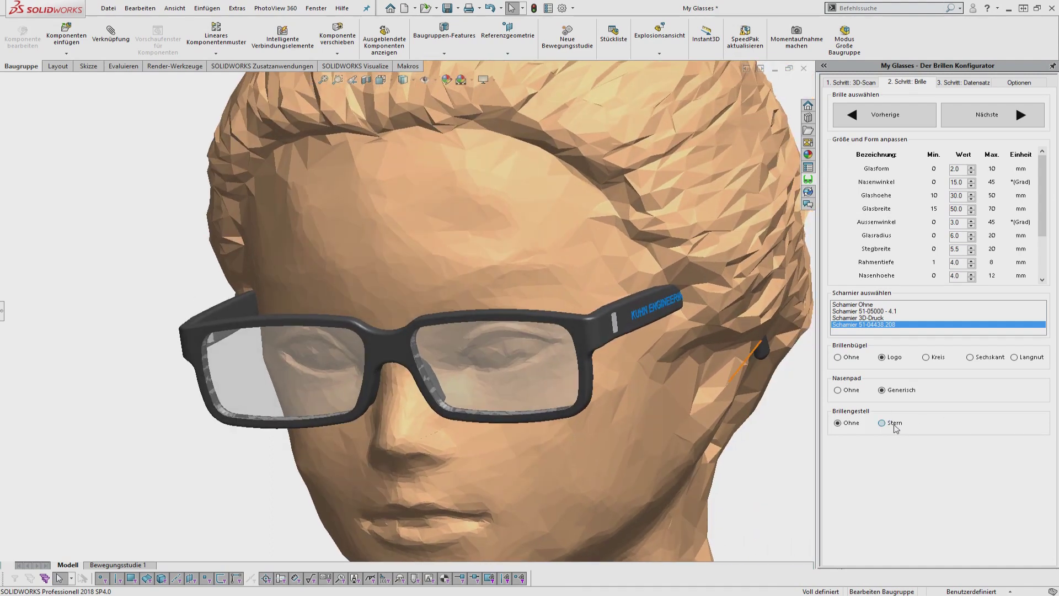
{"action": "left_click", "coordinate": [894, 428]}
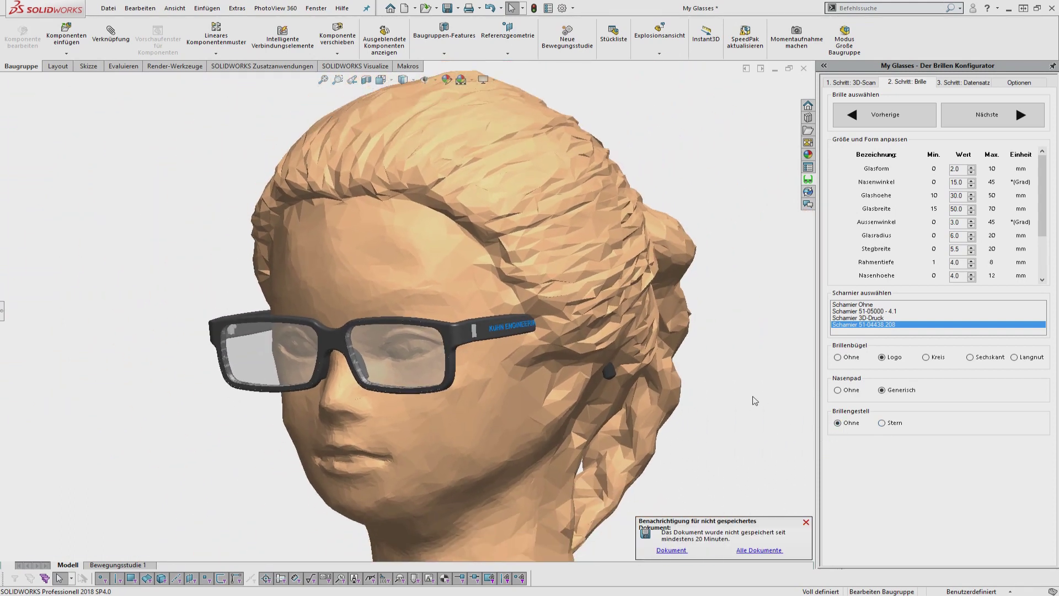
Step: Dismiss the unsaved-document notification and show the head with the glasses in isometric view
{"action": "key", "text": "space"}
{"action": "left_click", "coordinate": [794, 494]}
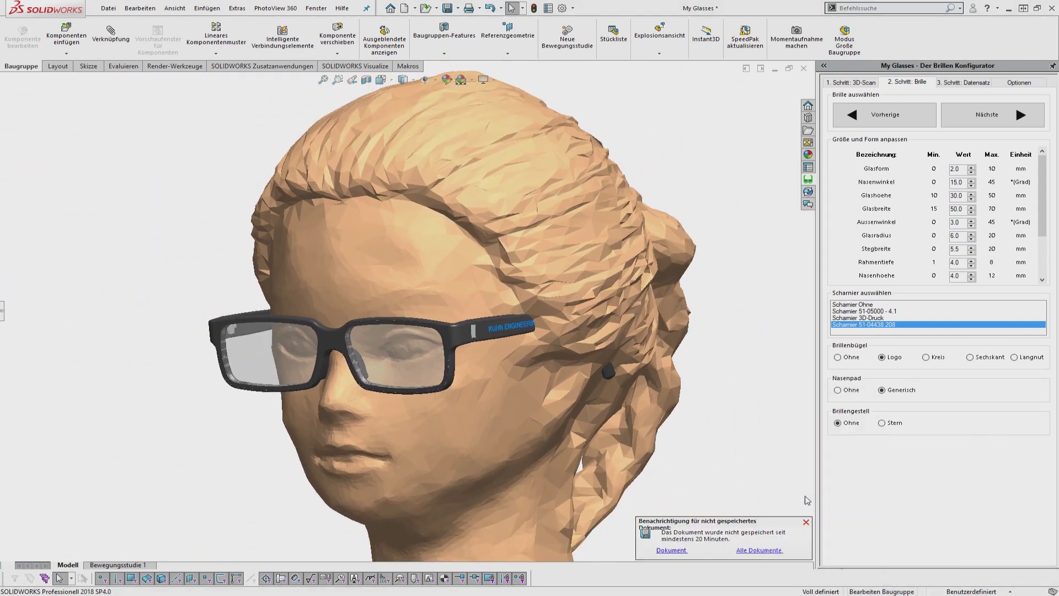
{"action": "left_click", "coordinate": [806, 521]}
{"action": "left_click", "coordinate": [883, 114]}
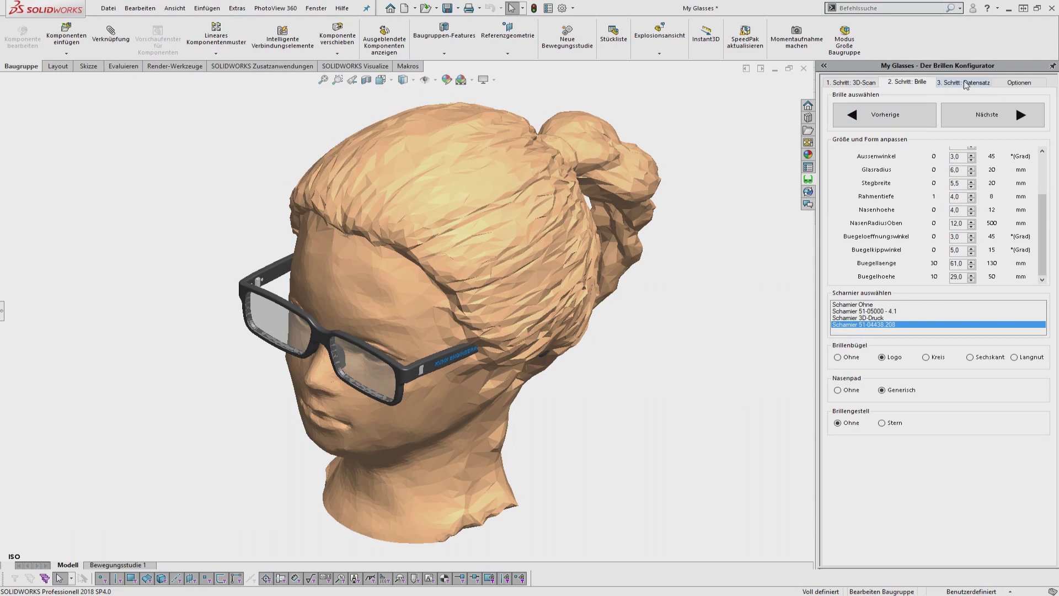
Step: Fill in the customer's number, name, e-mail and the password, enable sending the data by e-mail, and save the data record
{"action": "left_click", "coordinate": [966, 82]}
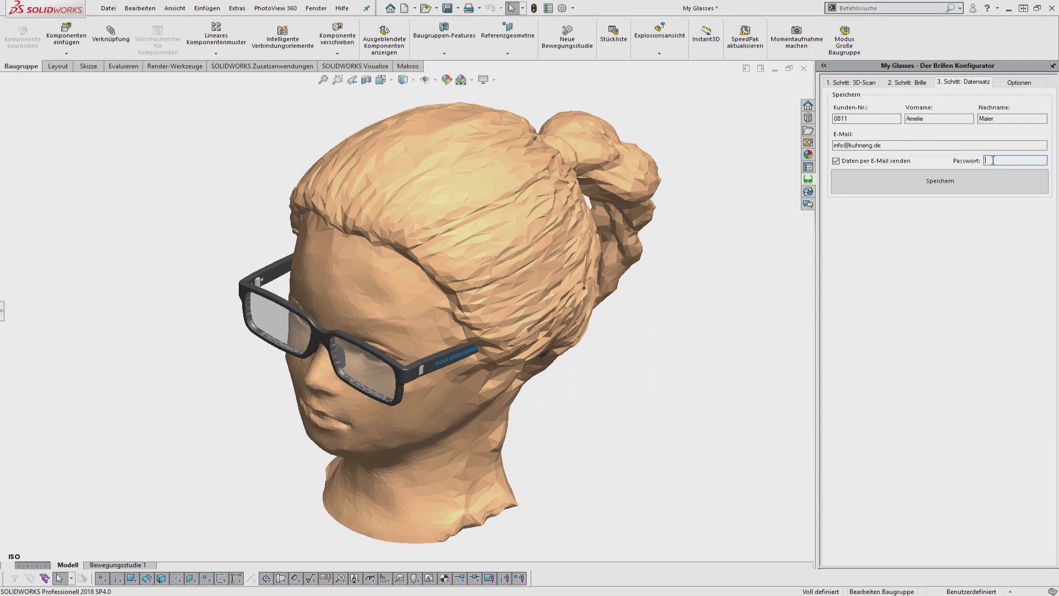
{"action": "left_click", "coordinate": [981, 195]}
{"action": "left_click", "coordinate": [611, 397]}
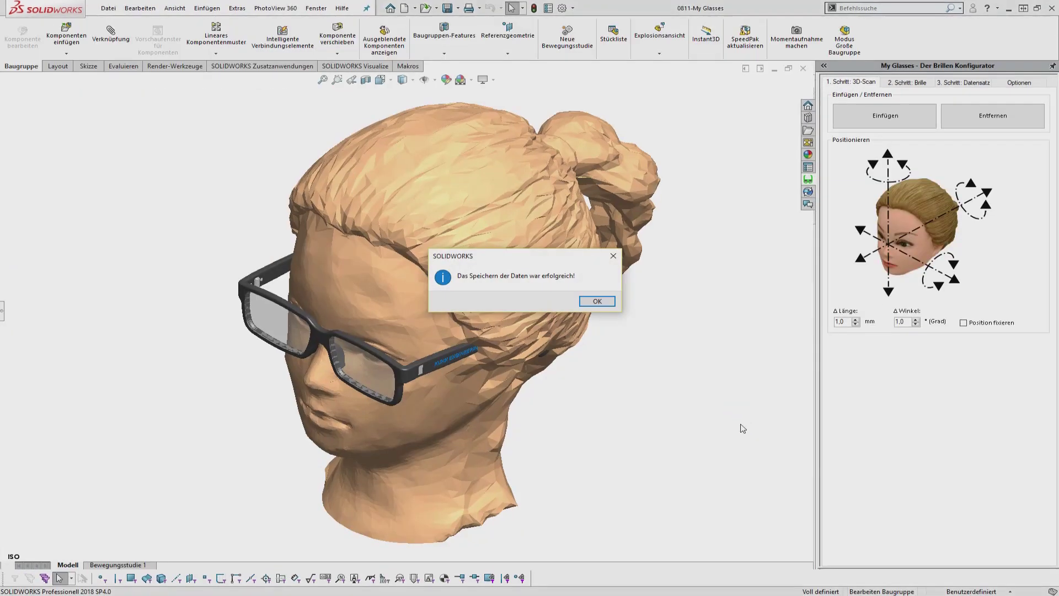
{"action": "left_click", "coordinate": [601, 301]}
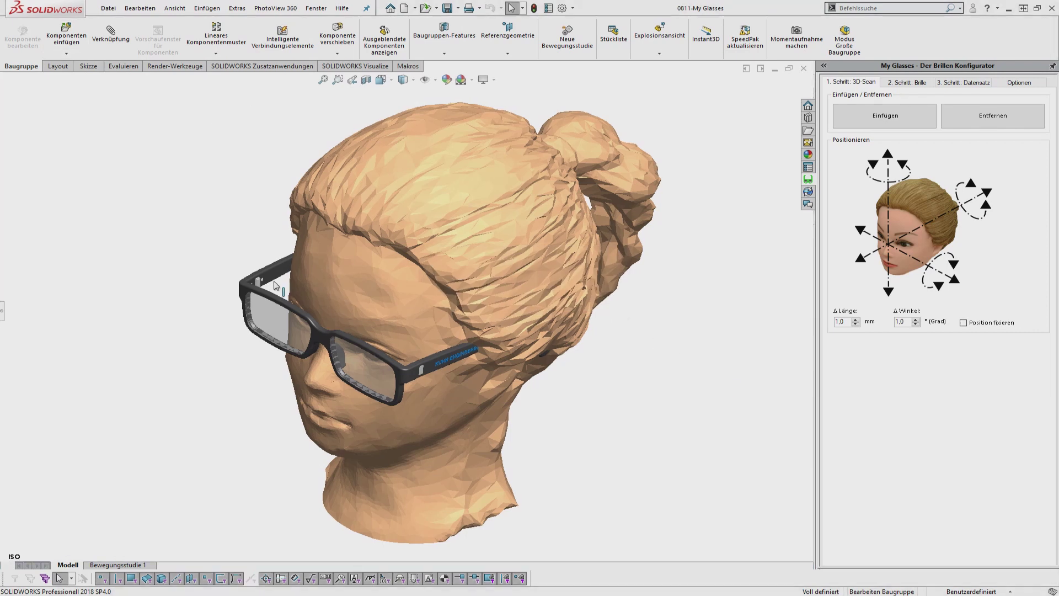
Step: Switch to File Explorer and check the properties of the customer's saved order folder in MyGlasses
{"action": "mouse_move", "coordinate": [310, 594]}
{"action": "left_click", "coordinate": [370, 566]}
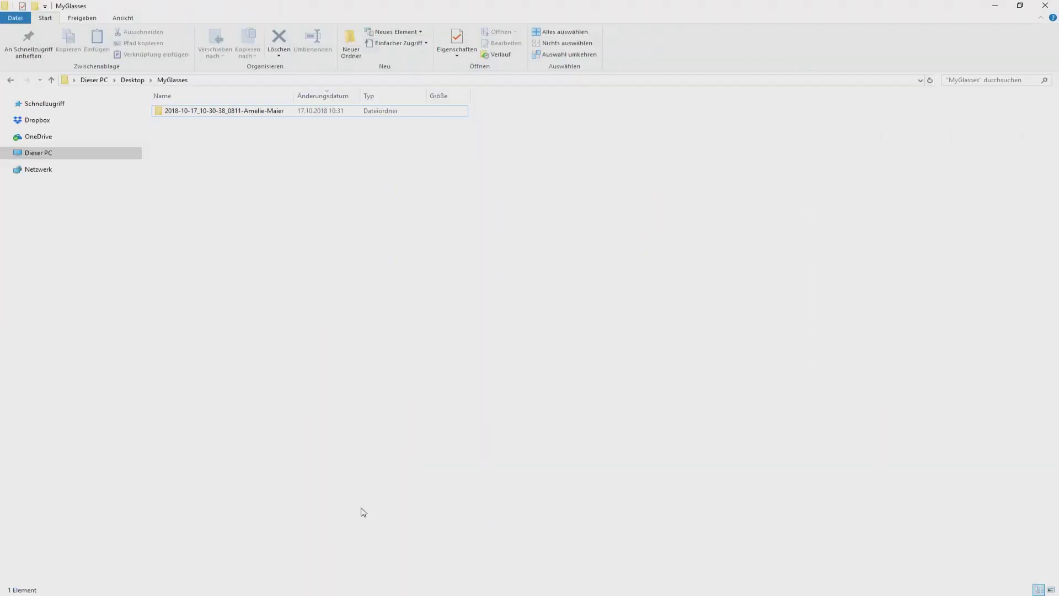
{"action": "left_click", "coordinate": [252, 113]}
{"action": "right_click", "coordinate": [253, 113]}
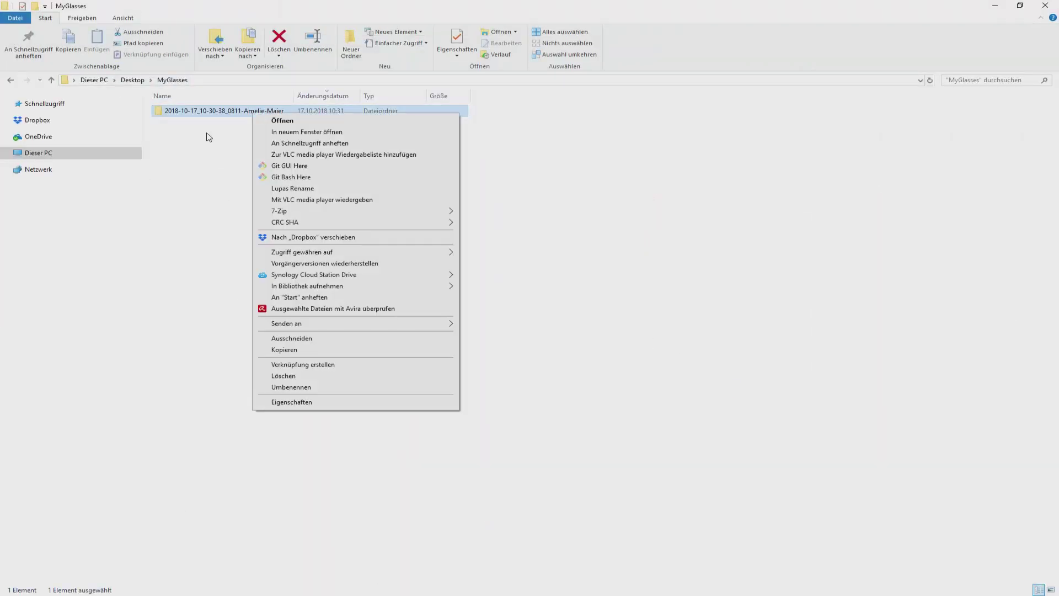
{"action": "left_click", "coordinate": [309, 401]}
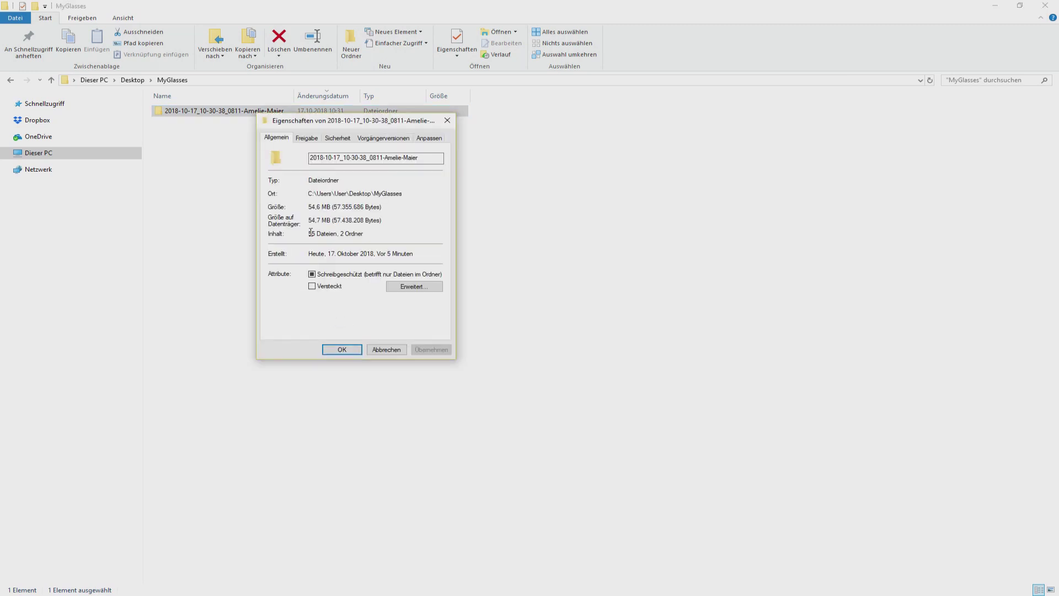
{"action": "left_click", "coordinate": [350, 351]}
Step: Open the customer's order folder and look through the exported files in its STL subfolder
{"action": "double_click", "coordinate": [251, 113]}
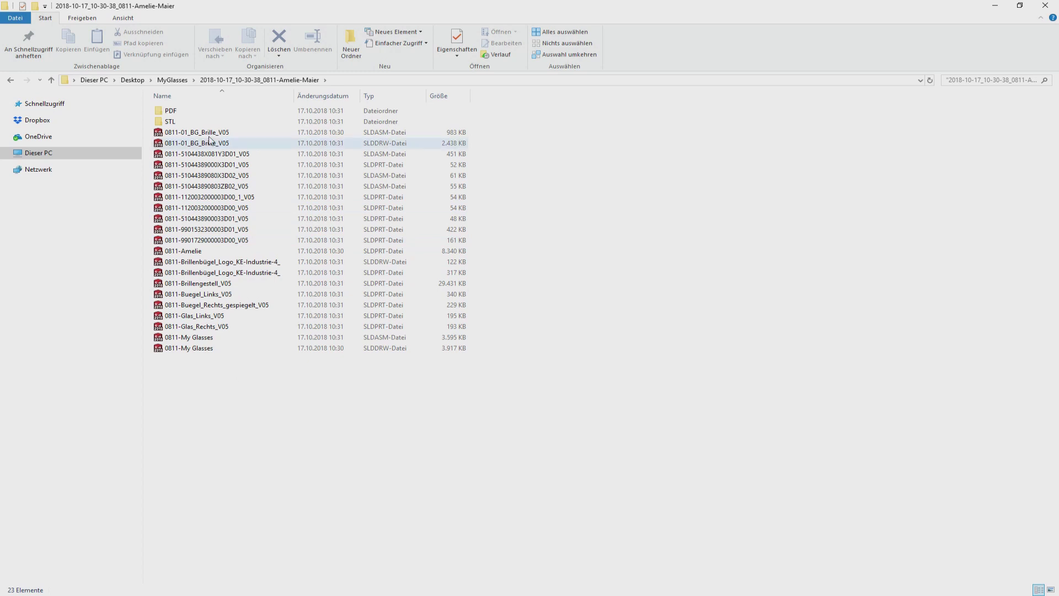
{"action": "double_click", "coordinate": [176, 121]}
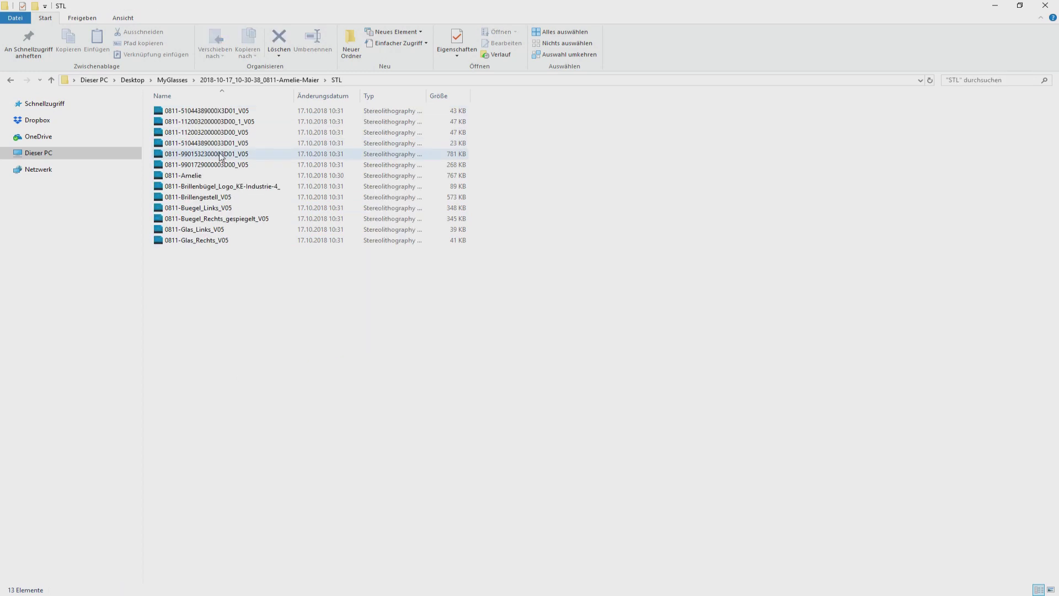
{"action": "left_click", "coordinate": [307, 82]}
Step: Open the customer portrait drawing (My Glasses PDF) from the PDF subfolder and review its sheets
{"action": "double_click", "coordinate": [250, 111]}
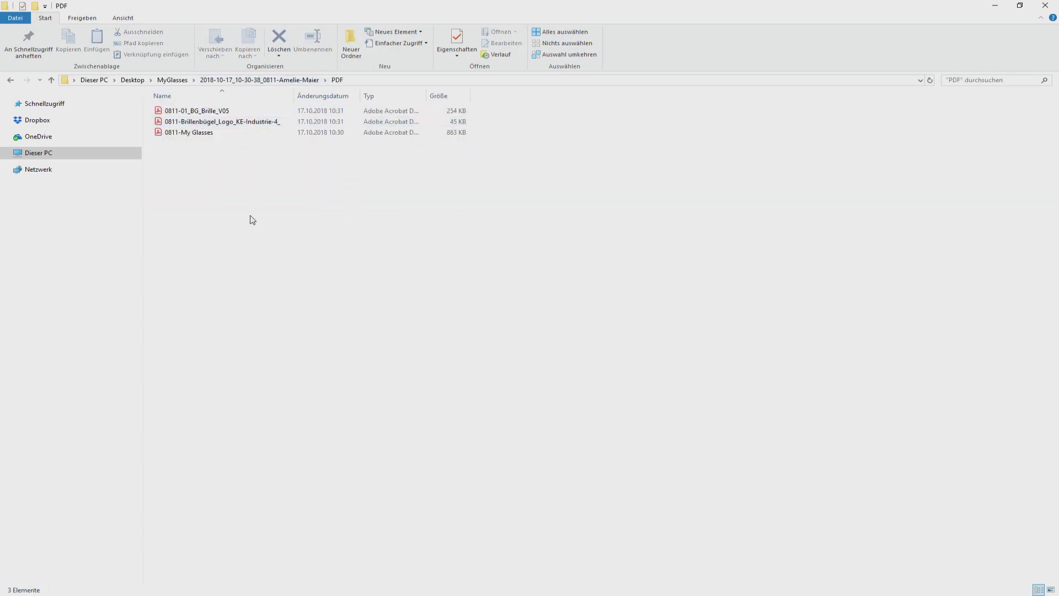
{"action": "double_click", "coordinate": [240, 132]}
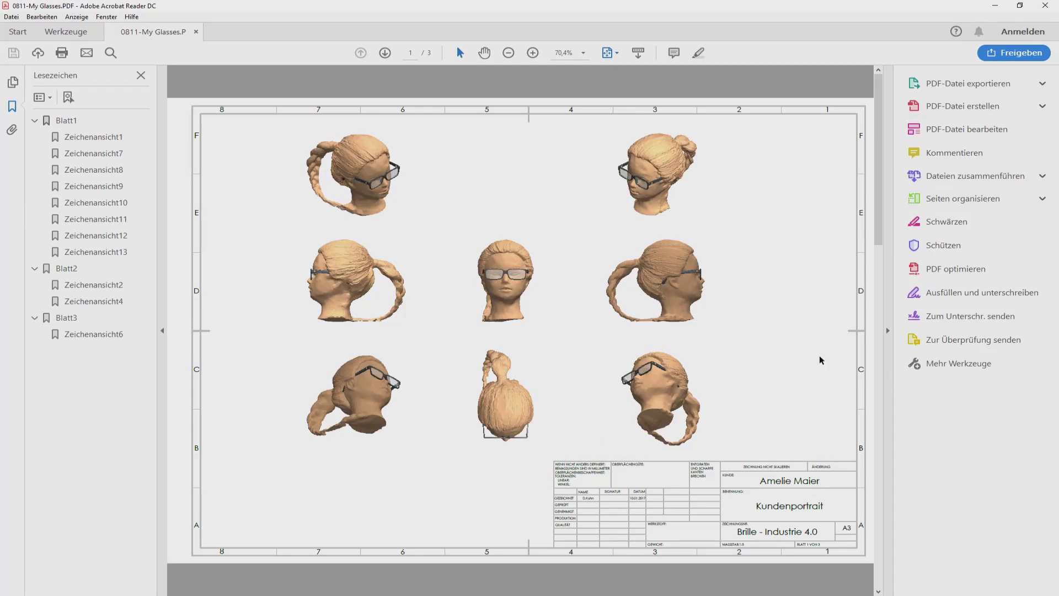
{"action": "scroll", "coordinate": [819, 355], "scroll_direction": "down", "scroll_amount": 1}
{"action": "scroll", "coordinate": [819, 360], "scroll_direction": "down", "scroll_amount": 1}
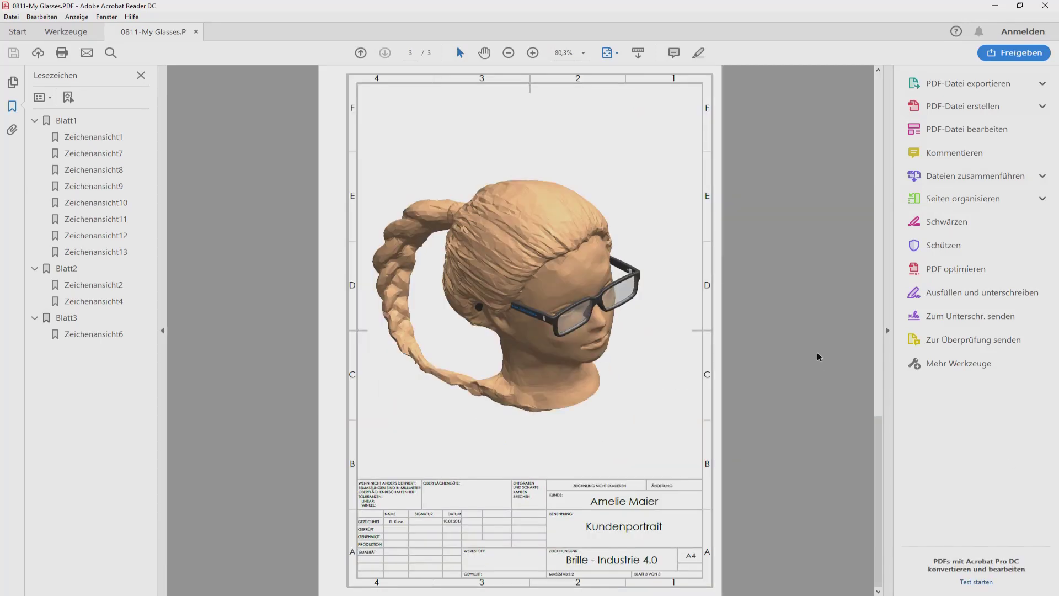
{"action": "scroll", "coordinate": [817, 357], "scroll_direction": "up", "scroll_amount": 1}
{"action": "scroll", "coordinate": [817, 357], "scroll_direction": "up", "scroll_amount": 1}
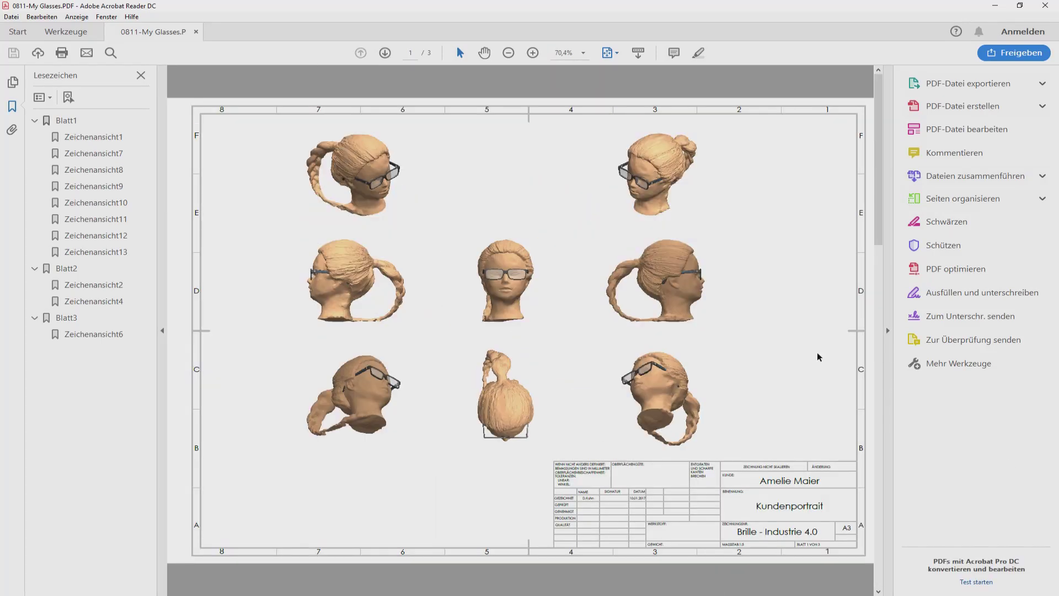
{"action": "left_click", "coordinate": [1046, 6]}
Step: Open the BG_Brille_V05 PDF and review the parts list and view sheets of the glasses assembly
{"action": "double_click", "coordinate": [209, 110]}
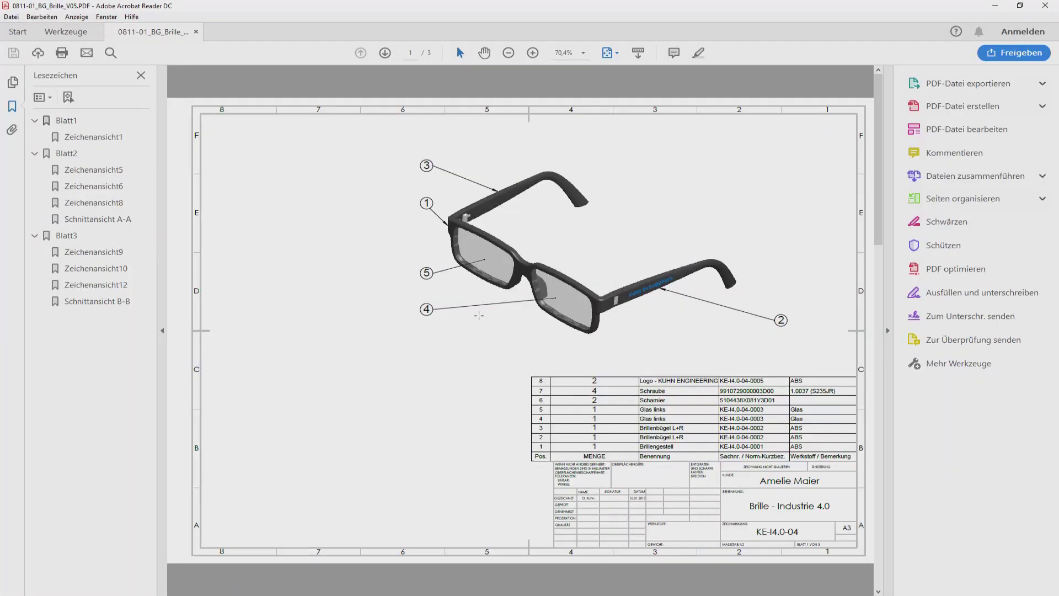
{"action": "scroll", "coordinate": [385, 368], "scroll_direction": "down", "scroll_amount": 1}
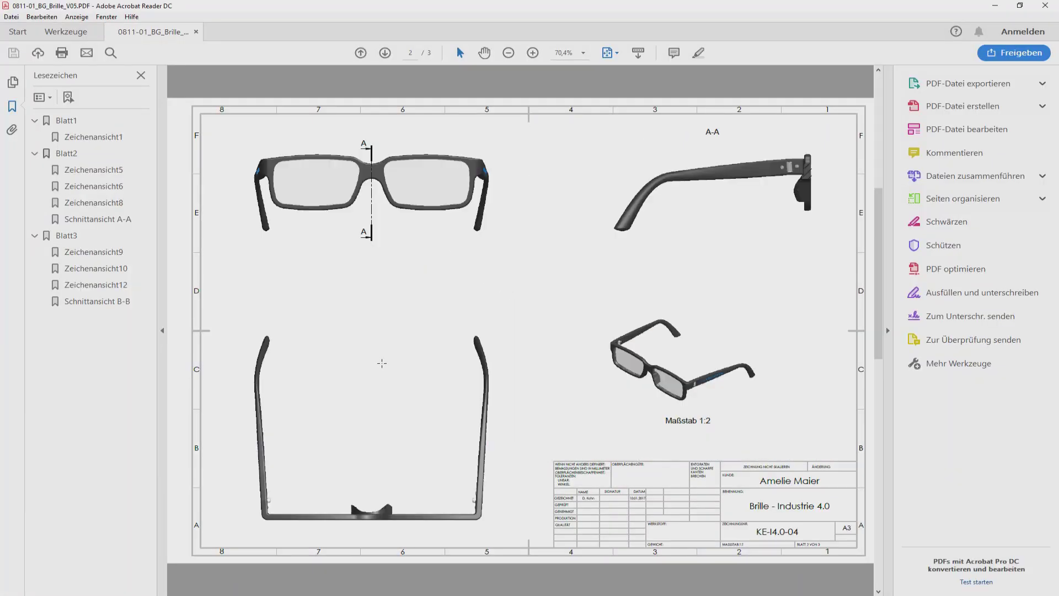
{"action": "scroll", "coordinate": [382, 361], "scroll_direction": "down", "scroll_amount": 1}
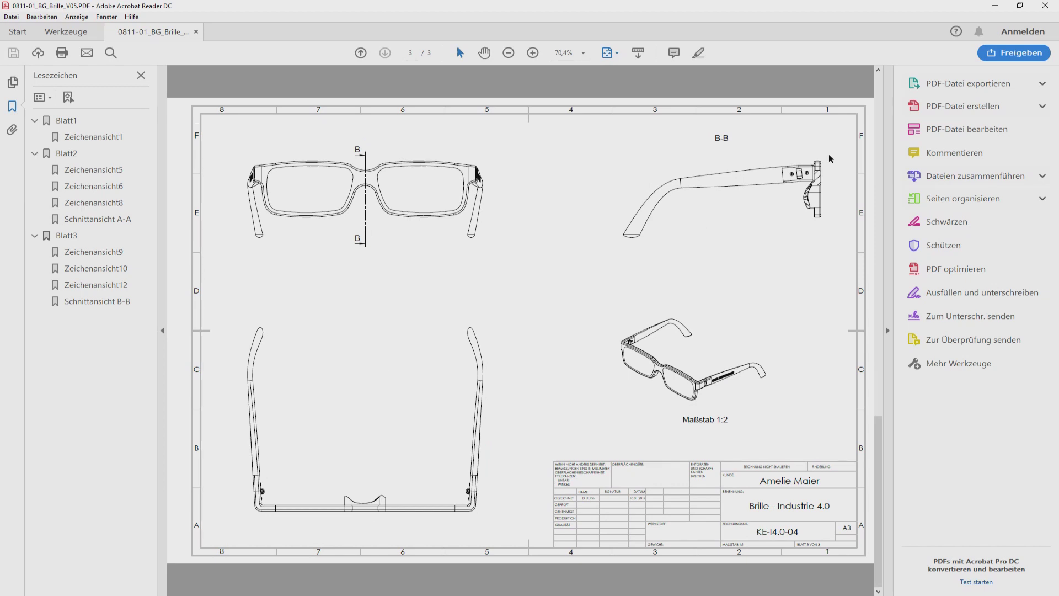
{"action": "left_click", "coordinate": [1045, 5]}
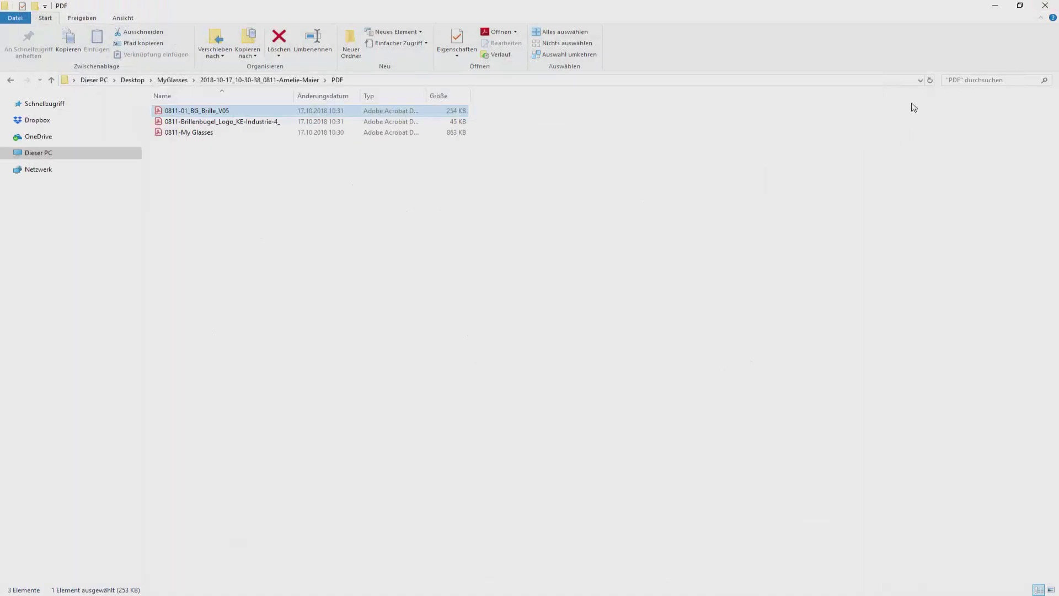
Step: Review the Brillenbügel_Logo_KE-Industrie-4 PDF drawing and return to the customer's order folder
{"action": "double_click", "coordinate": [221, 119]}
{"action": "scroll", "coordinate": [406, 175], "scroll_direction": "down", "scroll_amount": 10}
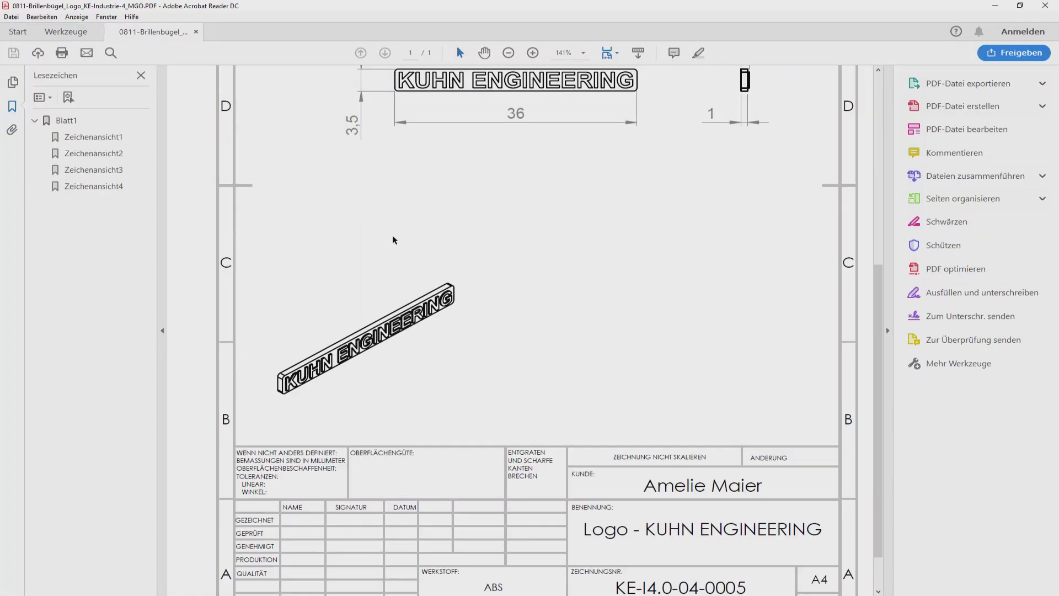
{"action": "scroll", "coordinate": [393, 240], "scroll_direction": "up", "scroll_amount": 10}
{"action": "left_click", "coordinate": [1045, 6]}
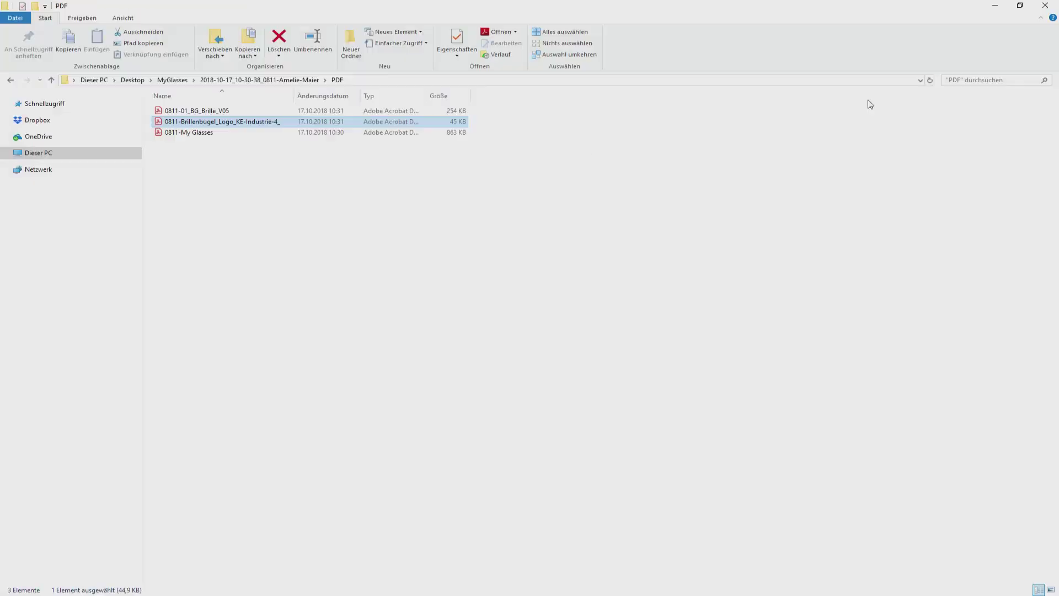
{"action": "left_click", "coordinate": [357, 149]}
{"action": "key", "text": "alt+Up"}
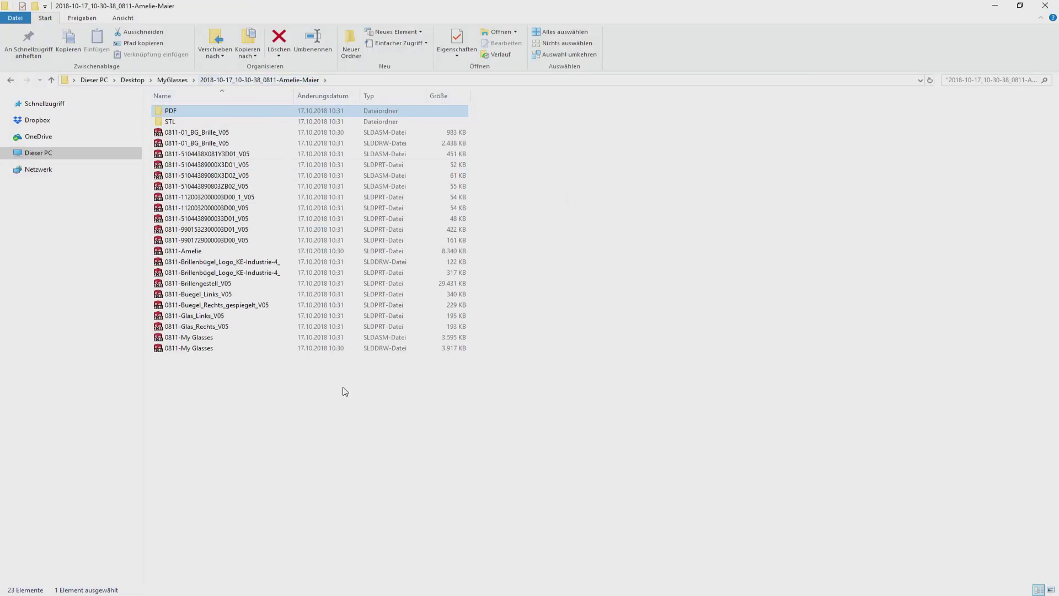
Step: Switch to Thunderbird, open the My Glasses order confirmation e-mail and expand its list of attachments
{"action": "left_click", "coordinate": [1007, 7]}
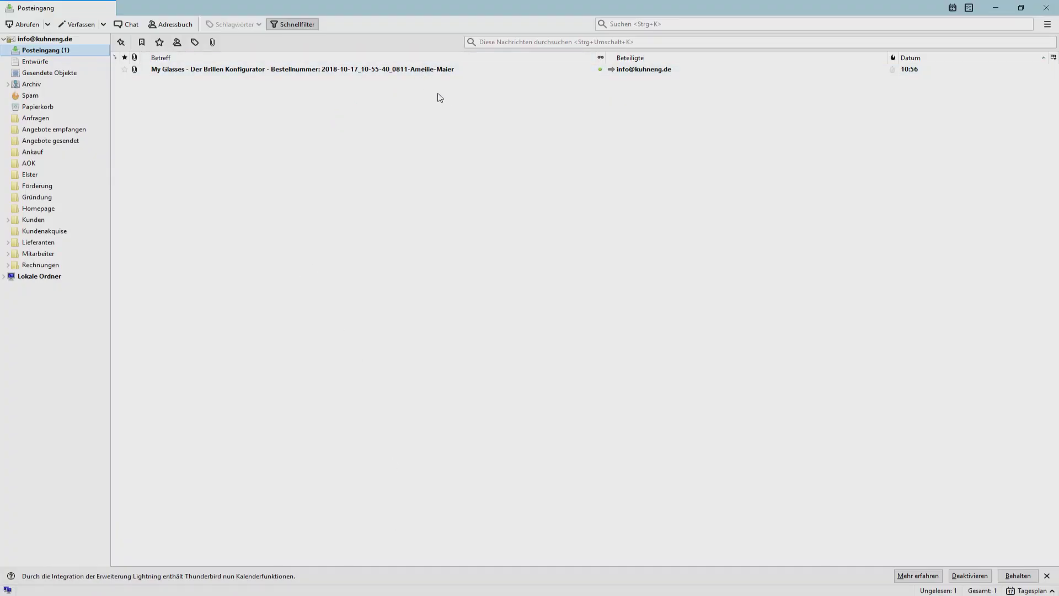
{"action": "double_click", "coordinate": [487, 74]}
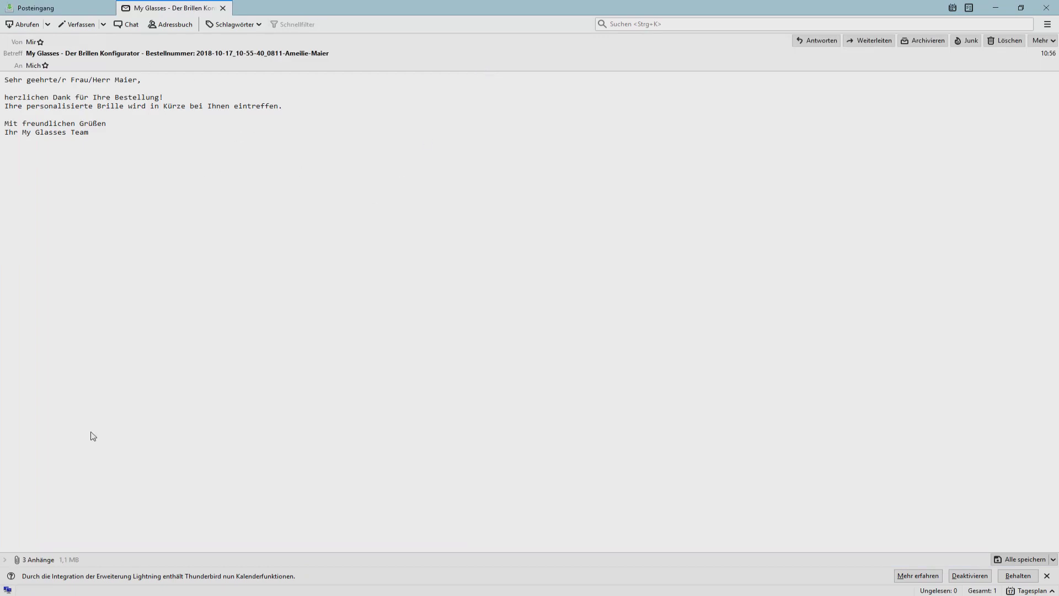
{"action": "left_click", "coordinate": [4, 561]}
Step: Open the attached My Glasses PDF with Adobe Acrobat Reader DC and review the customer portrait sheets
{"action": "double_click", "coordinate": [33, 559]}
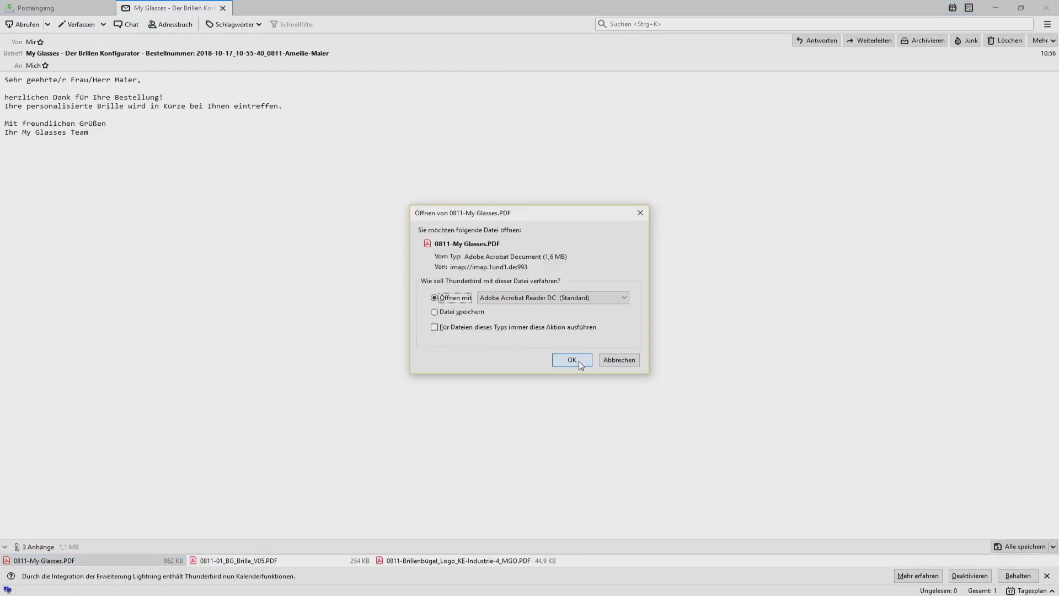
{"action": "left_click", "coordinate": [569, 359]}
{"action": "scroll", "coordinate": [739, 220], "scroll_direction": "down", "scroll_amount": 4}
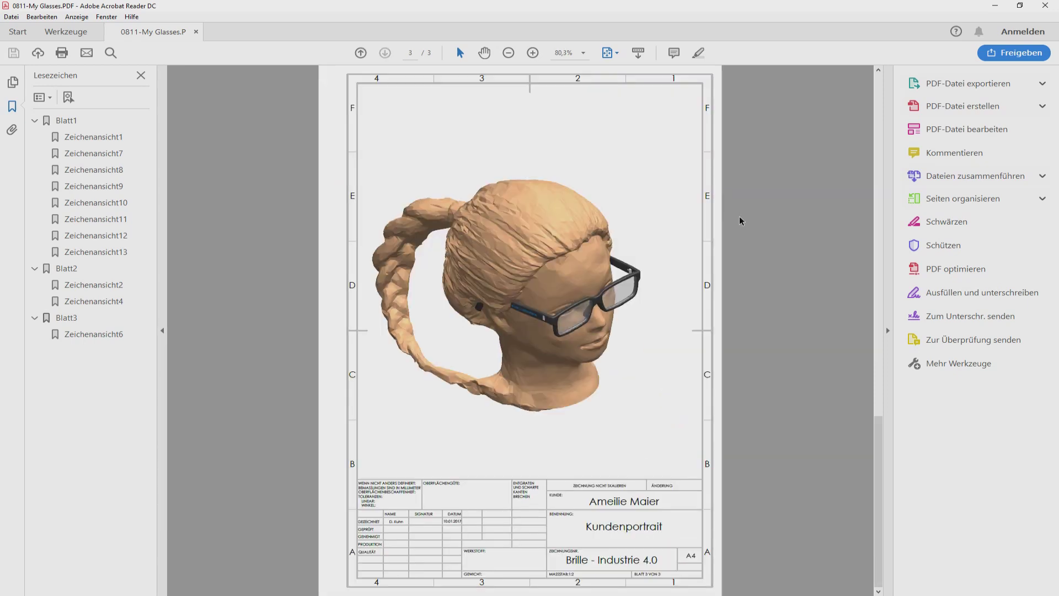
{"action": "left_click", "coordinate": [1045, 5]}
Step: Open the attached BG_Brille_V05 PDF with Adobe Acrobat Reader DC and review the glasses assembly sheets
{"action": "double_click", "coordinate": [336, 560]}
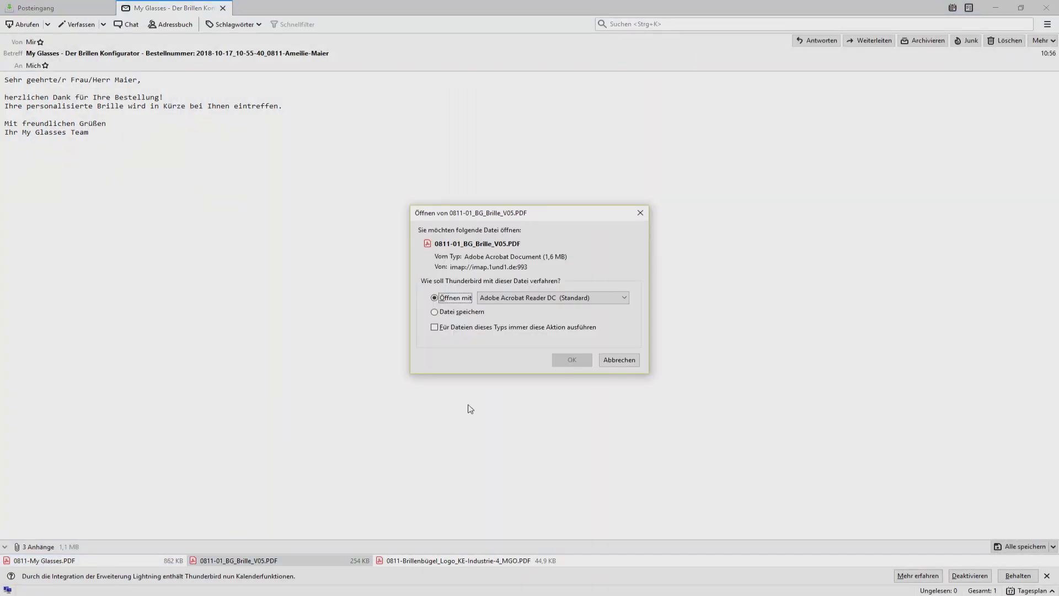
{"action": "left_click", "coordinate": [592, 359]}
{"action": "scroll", "coordinate": [484, 402], "scroll_direction": "down", "scroll_amount": 4}
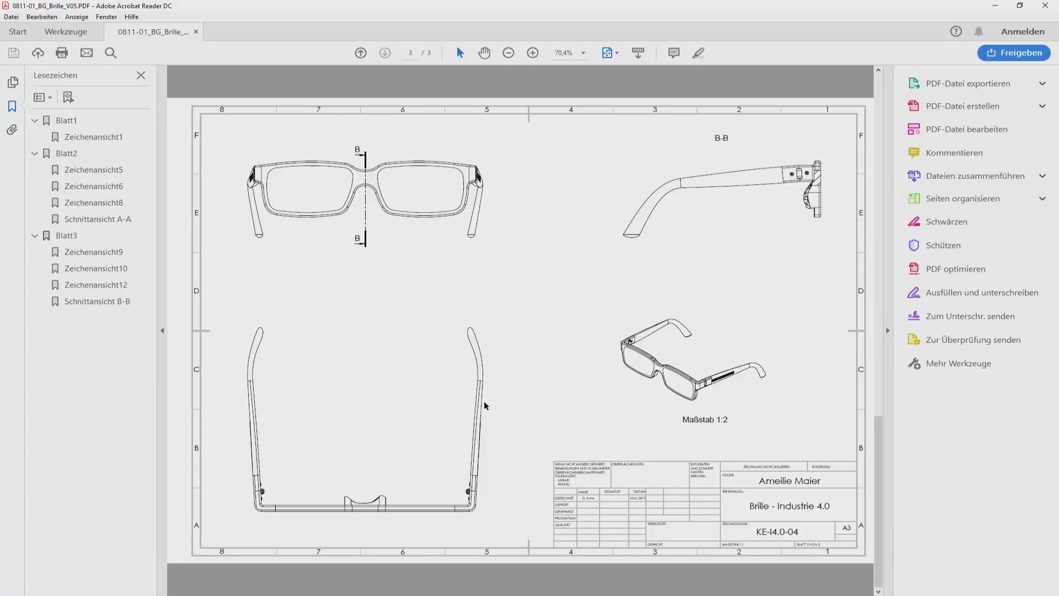
{"action": "left_click", "coordinate": [1044, 7]}
Step: Open the attached Brillenbügel_Logo_KE-Industrie-4_MGO PDF from the order confirmation e-mail
{"action": "double_click", "coordinate": [458, 560]}
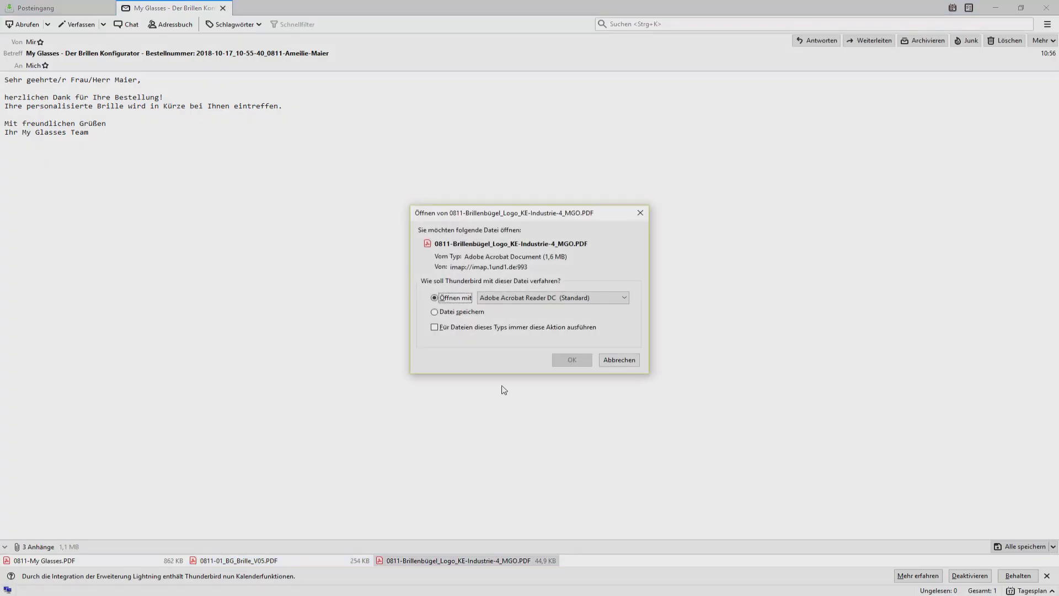